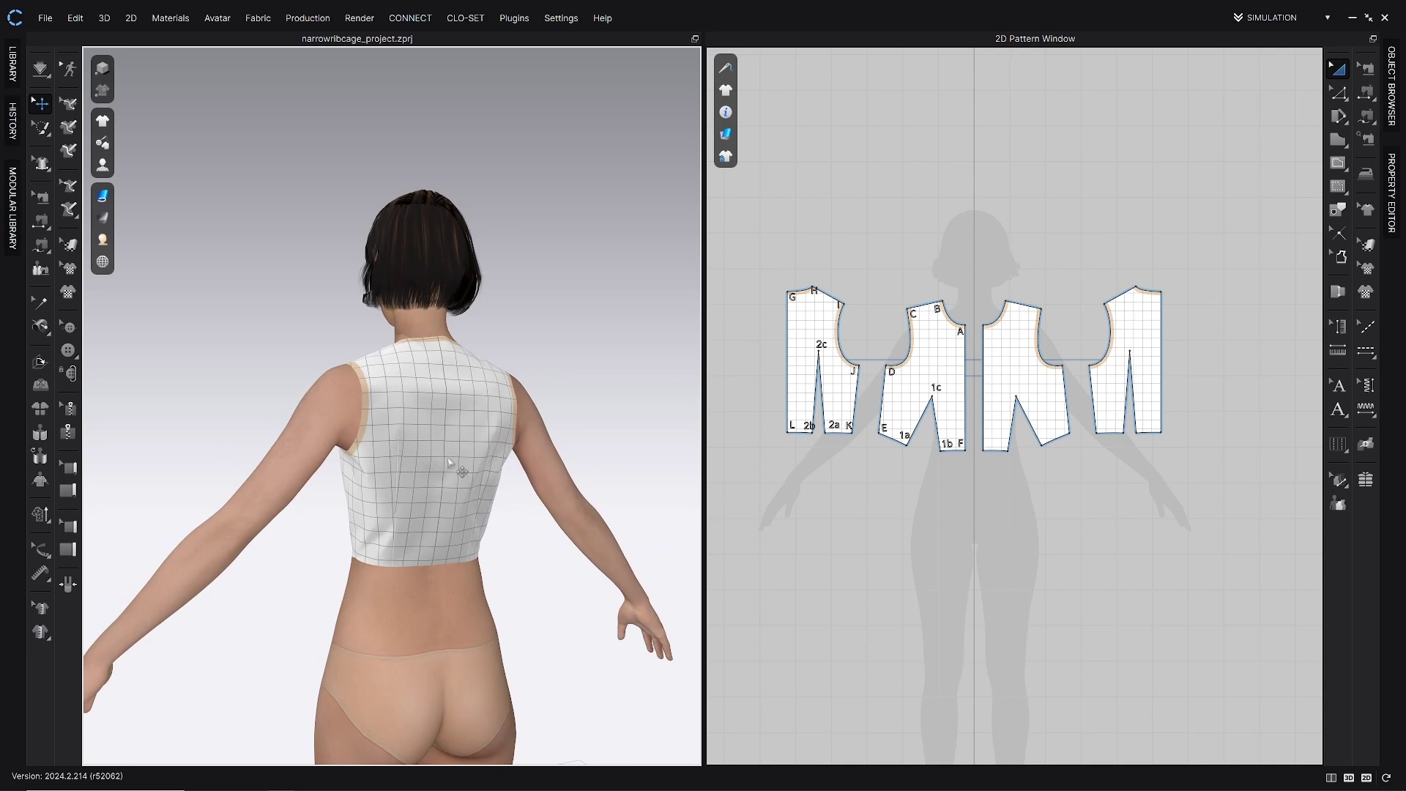
Step: Examine the bodice's fit on the avatar from the back, front and side, along with its front and back pattern pieces
mouse_move(449, 461)
right_down()
mouse_move(534, 469)
mouse_move(452, 463)
right_up()
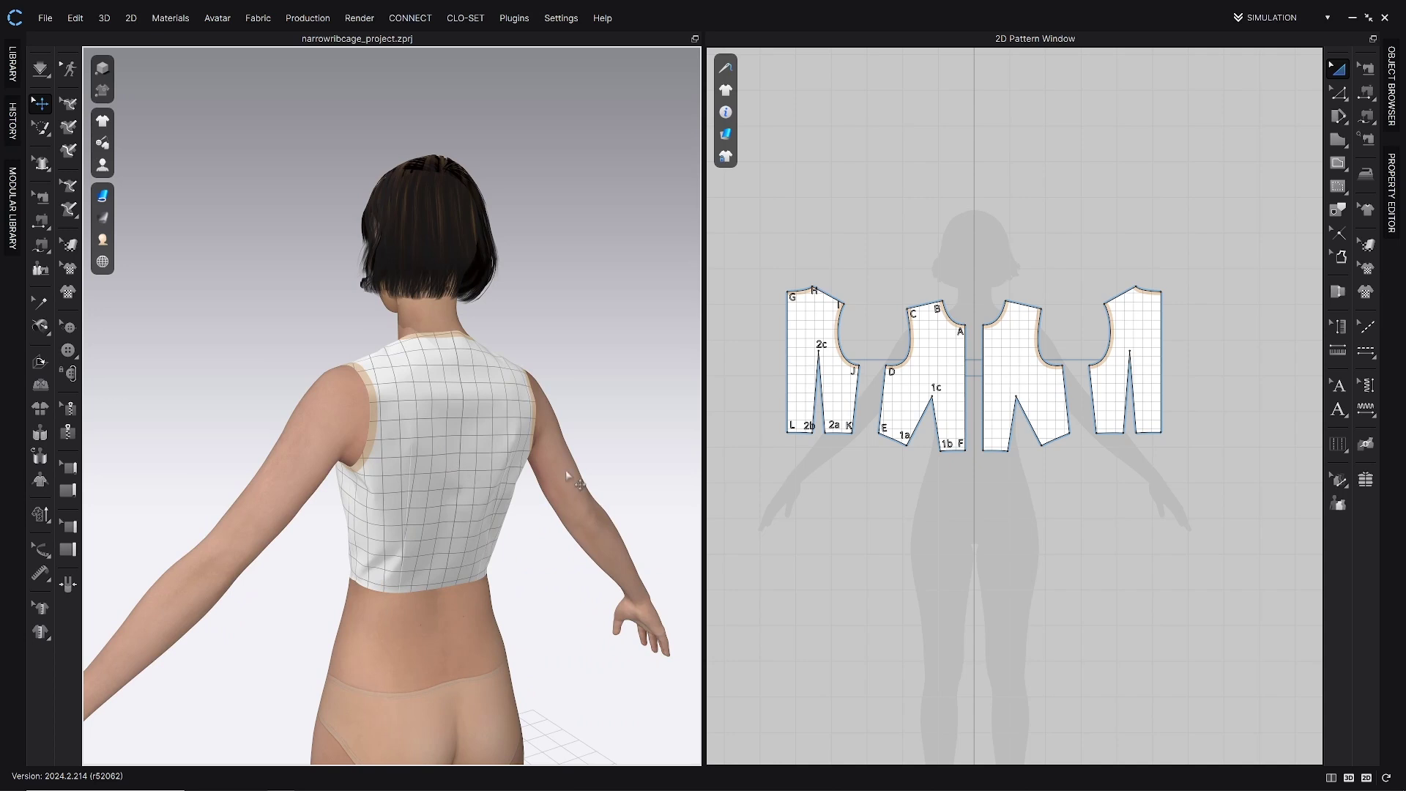
right_drag(500, 347, 601, 361)
right_drag(477, 400, 501, 472)
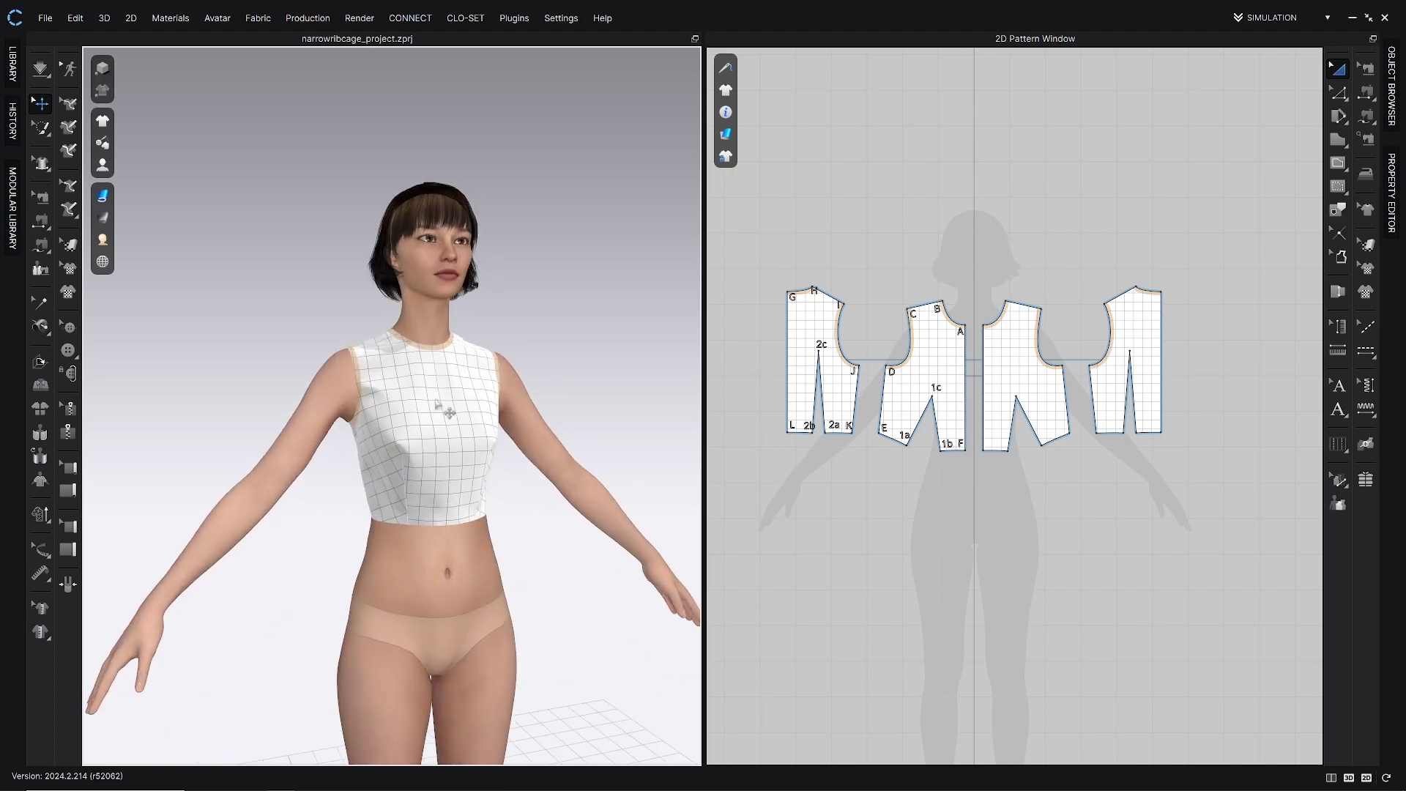
right_drag(454, 410, 493, 399)
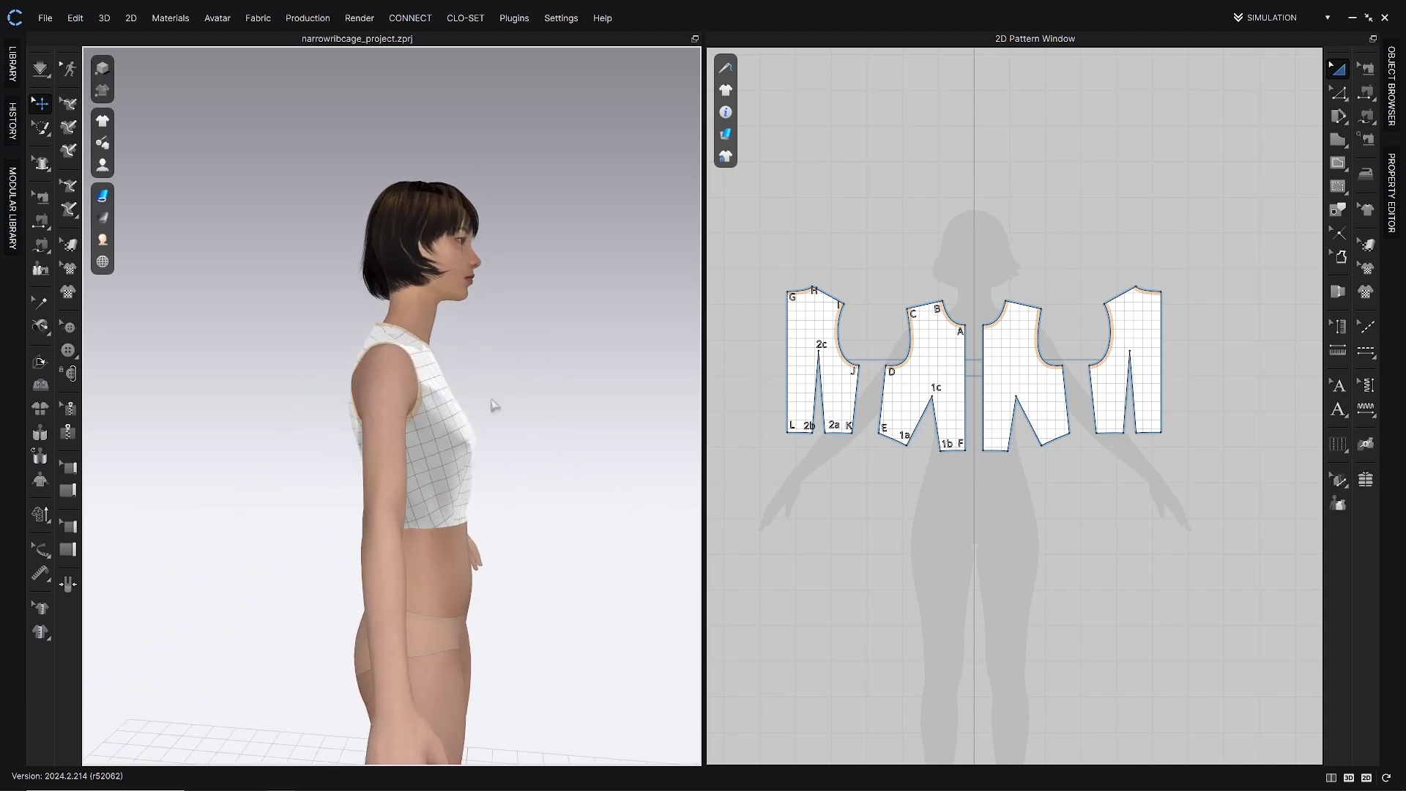
right_drag(443, 468, 489, 444)
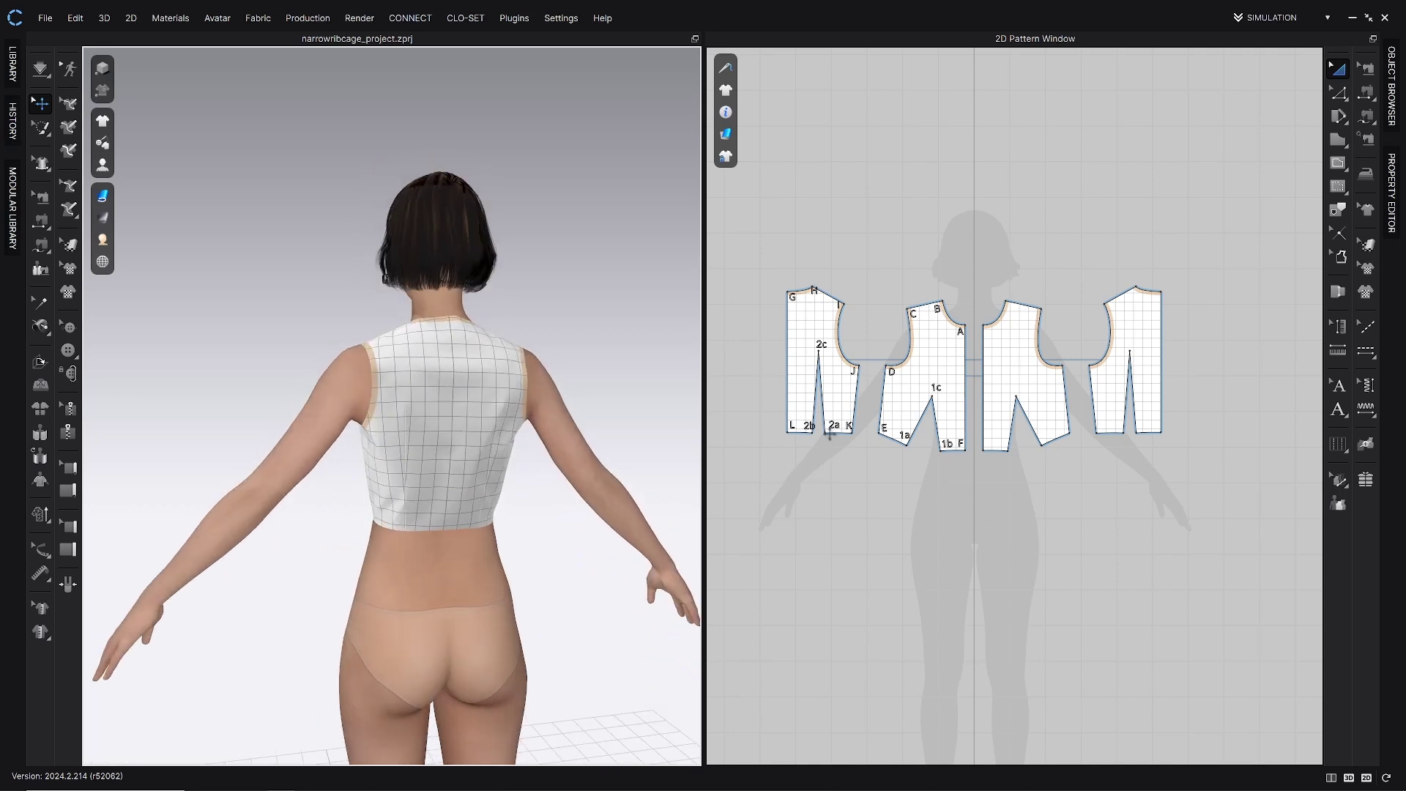
scroll(1011, 432, up, 6)
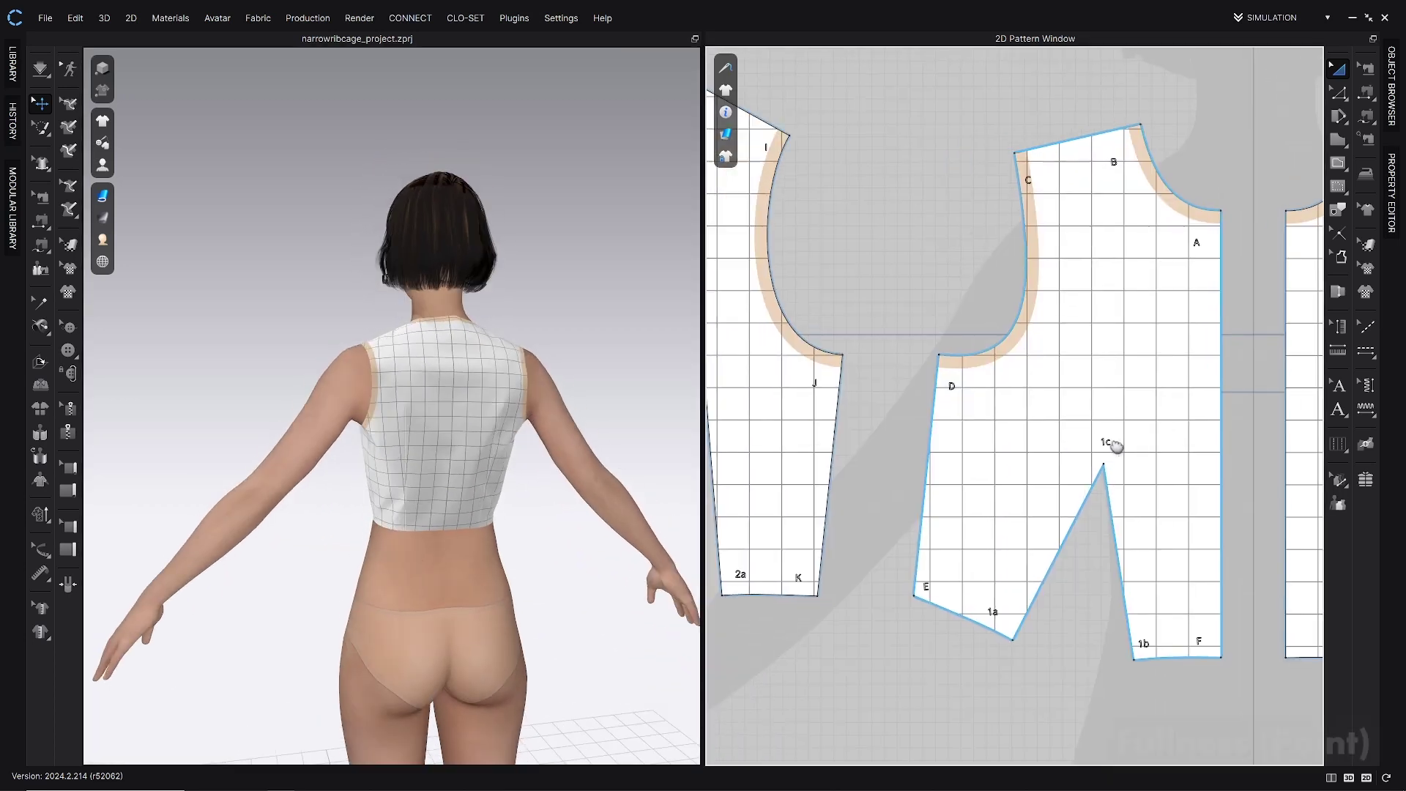
scroll(1114, 446, down, 5)
scroll(1077, 462, up, 3)
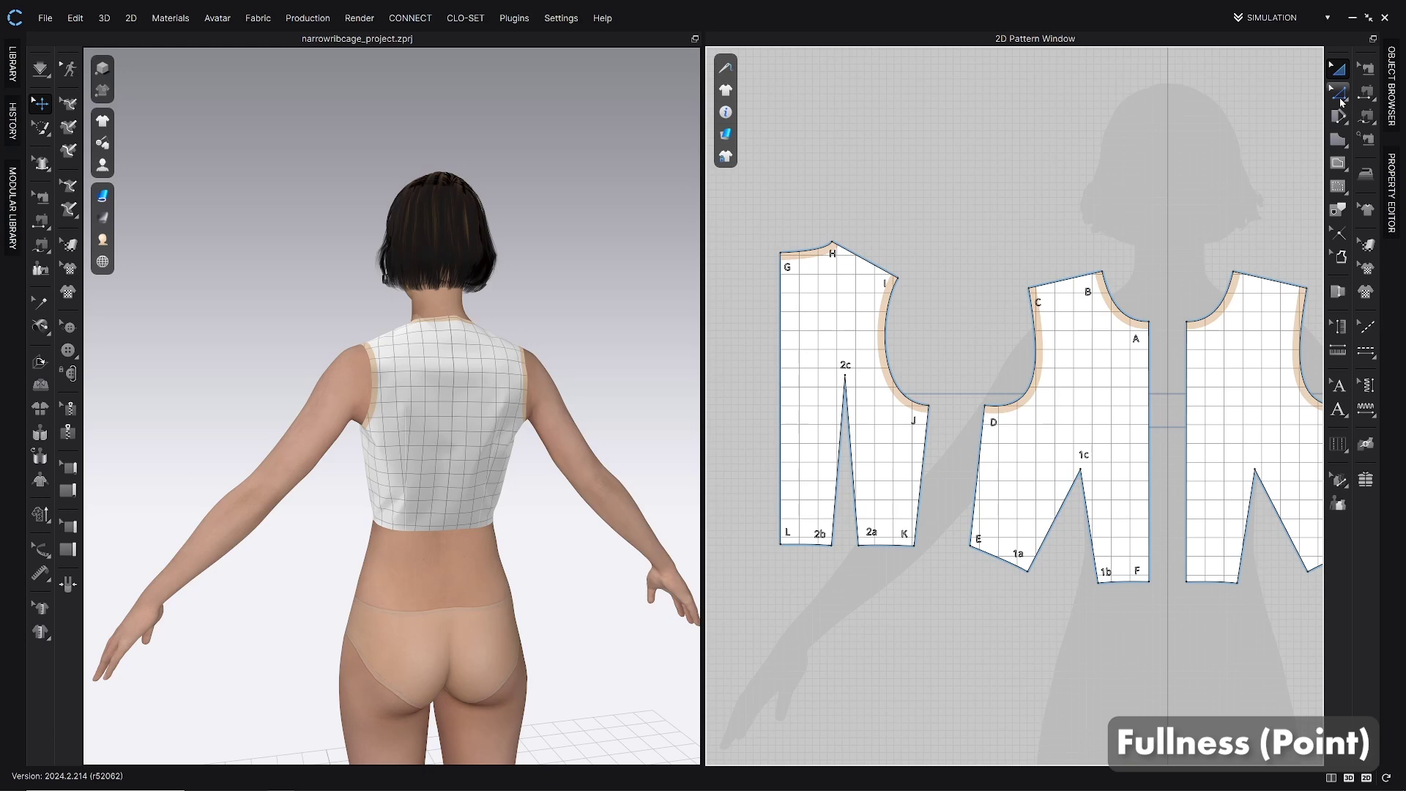
Step: Draw a Fullness (Point) slash line on the front bodice piece from the waist near E up to the armhole near D
click(1340, 116)
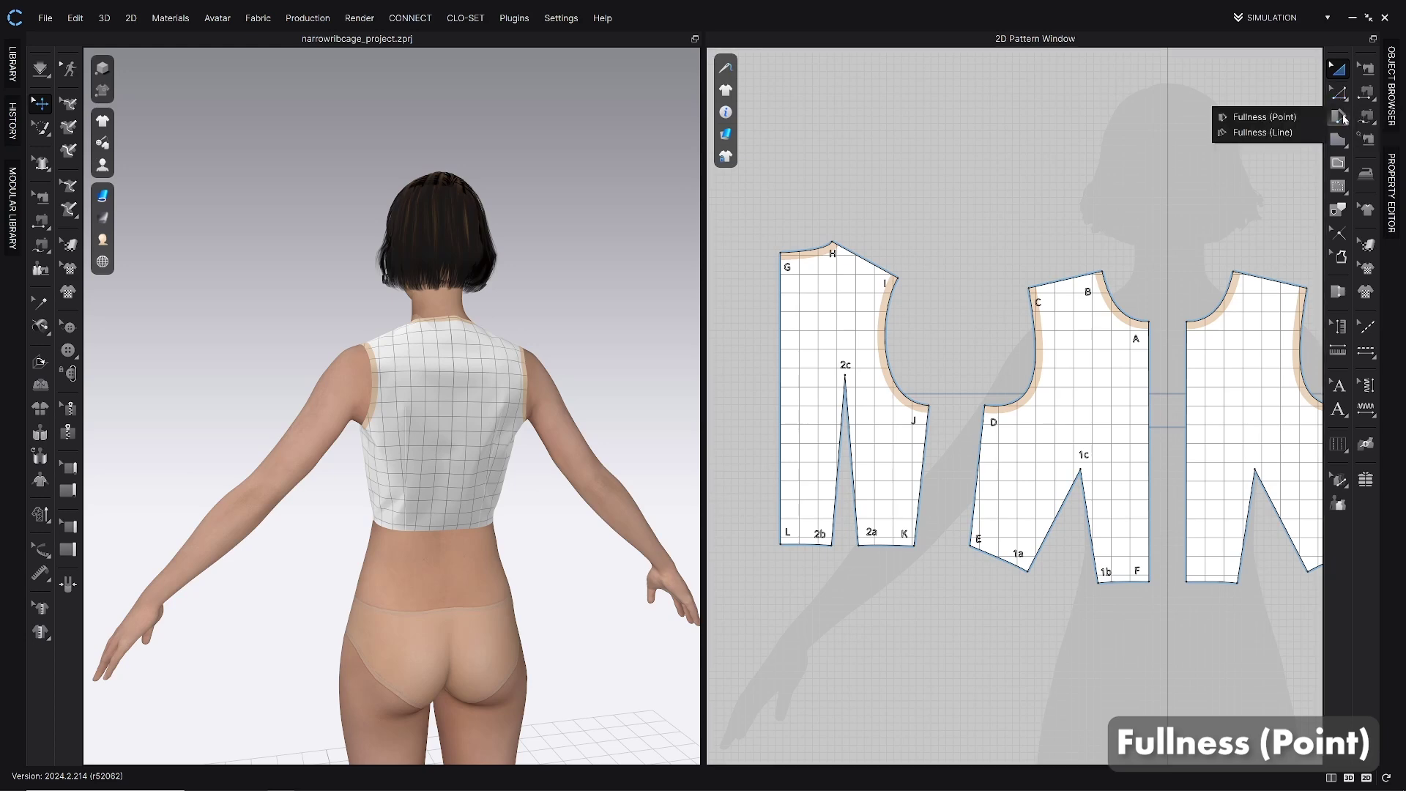
click(1302, 116)
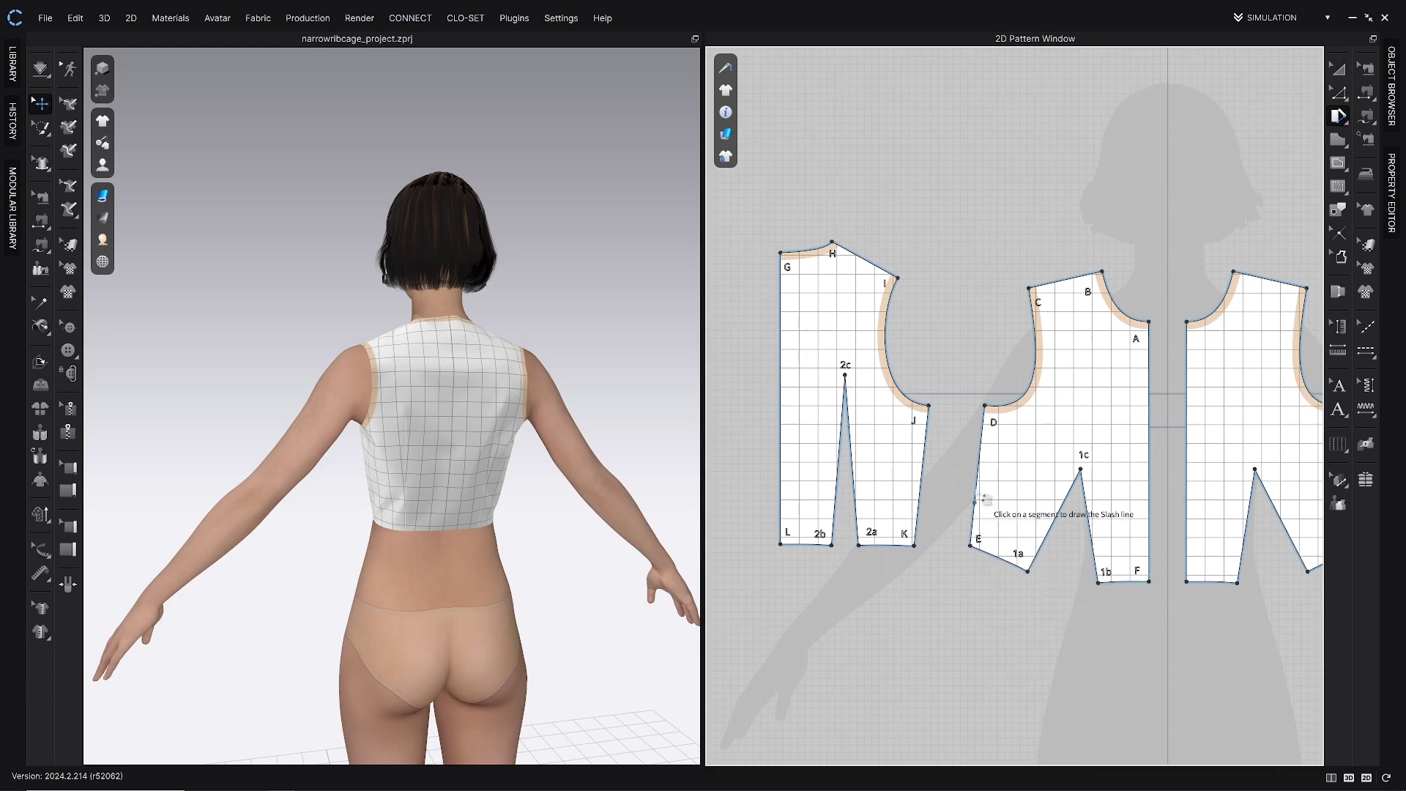
click(990, 554)
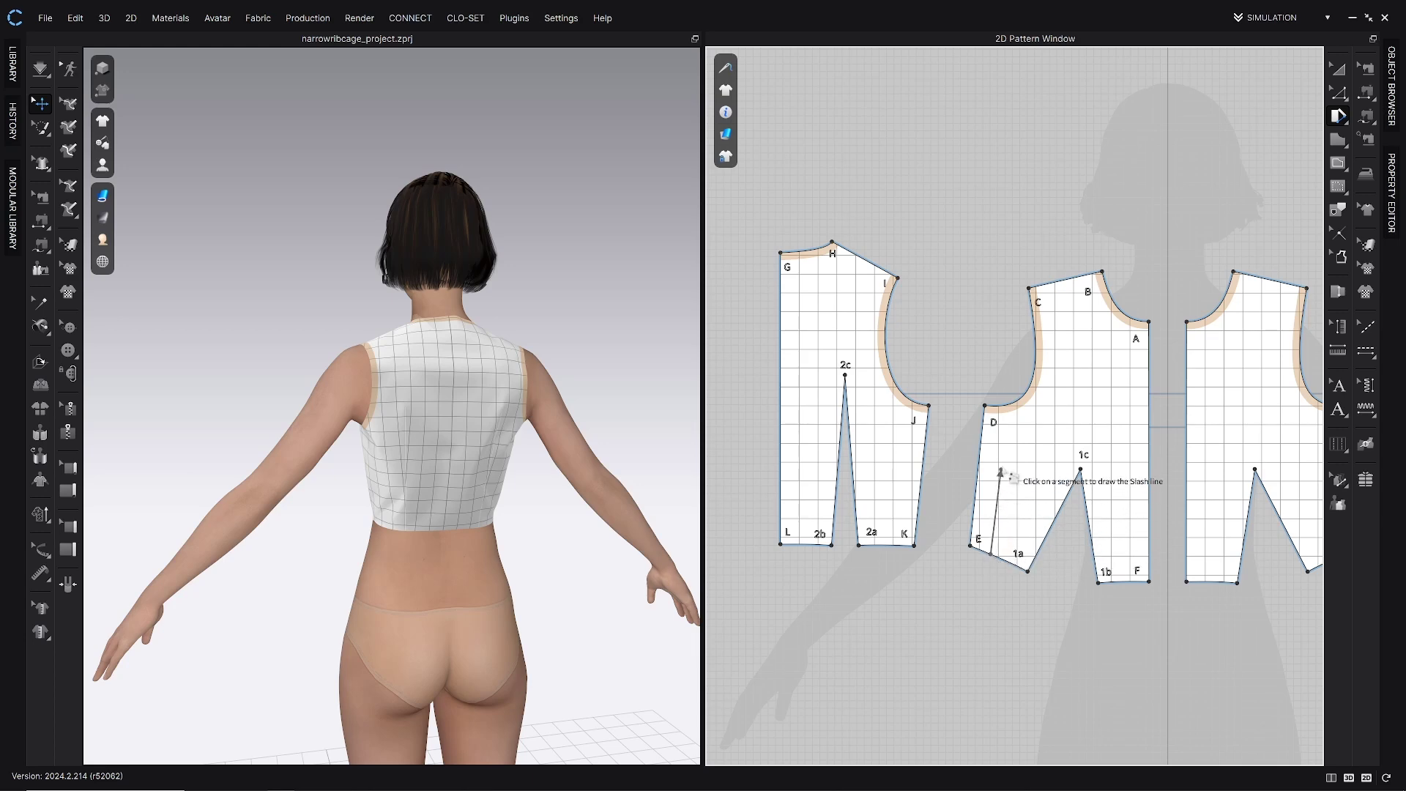
click(1005, 407)
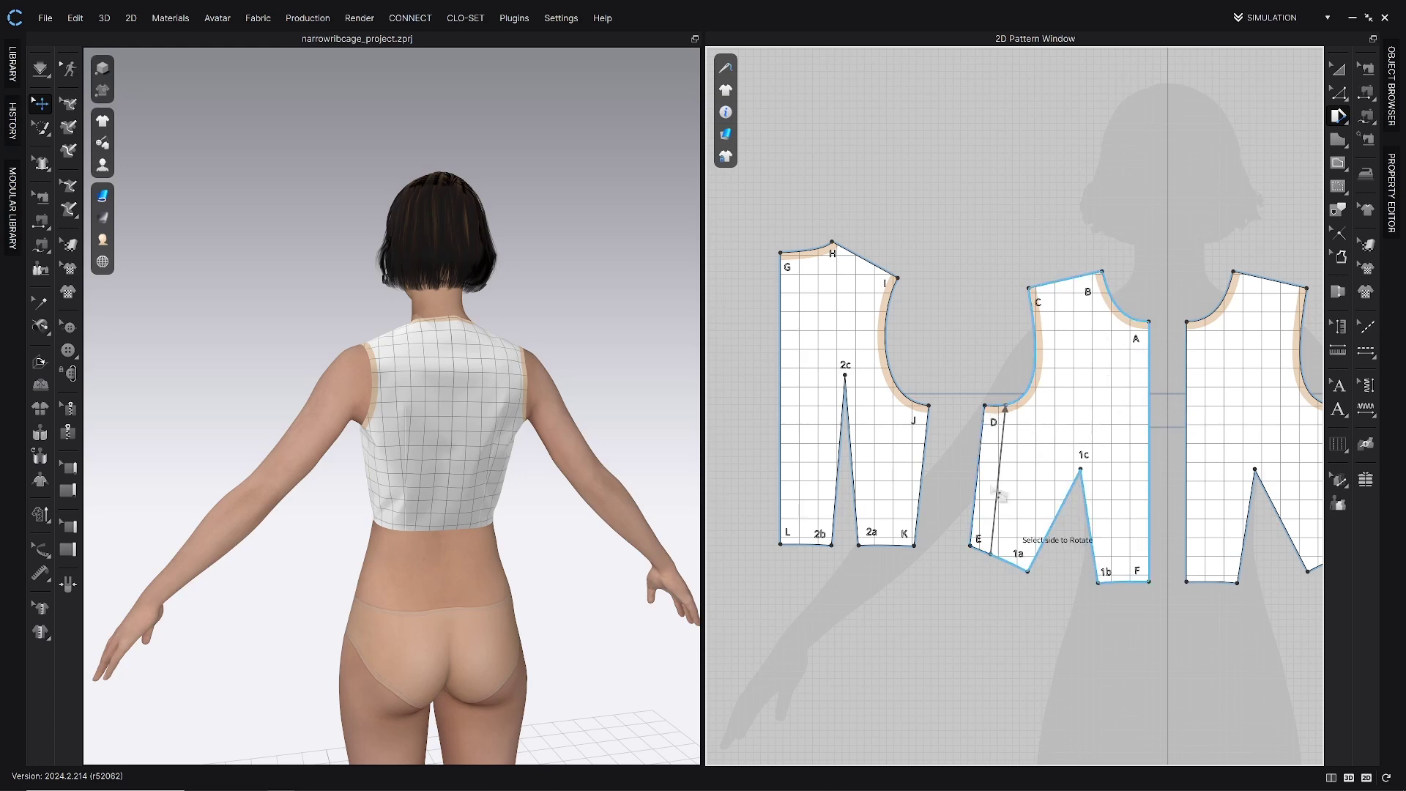
Step: Rotate the side-seam portion of the front piece inward with a spread distance of -0.5 in
click(1001, 422)
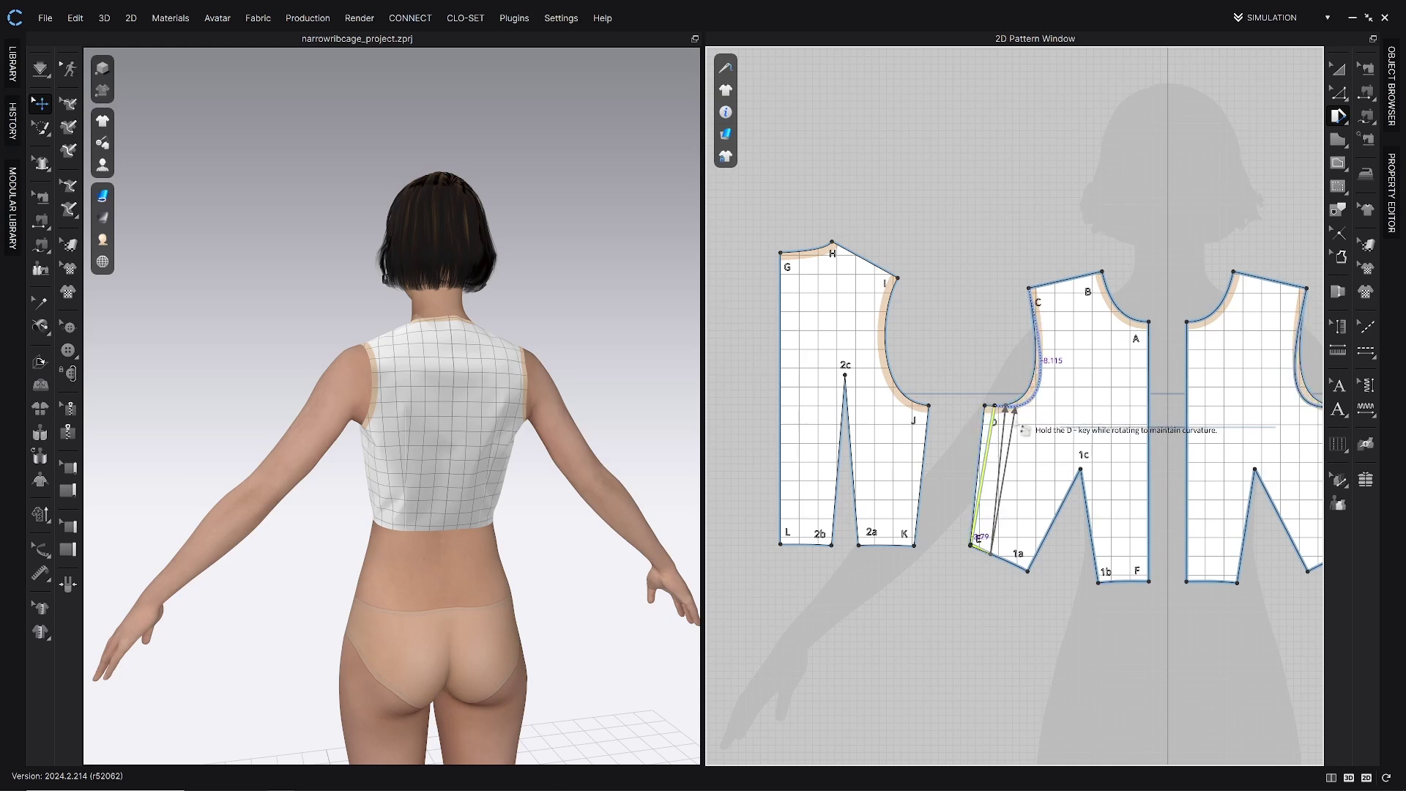
click(1015, 421)
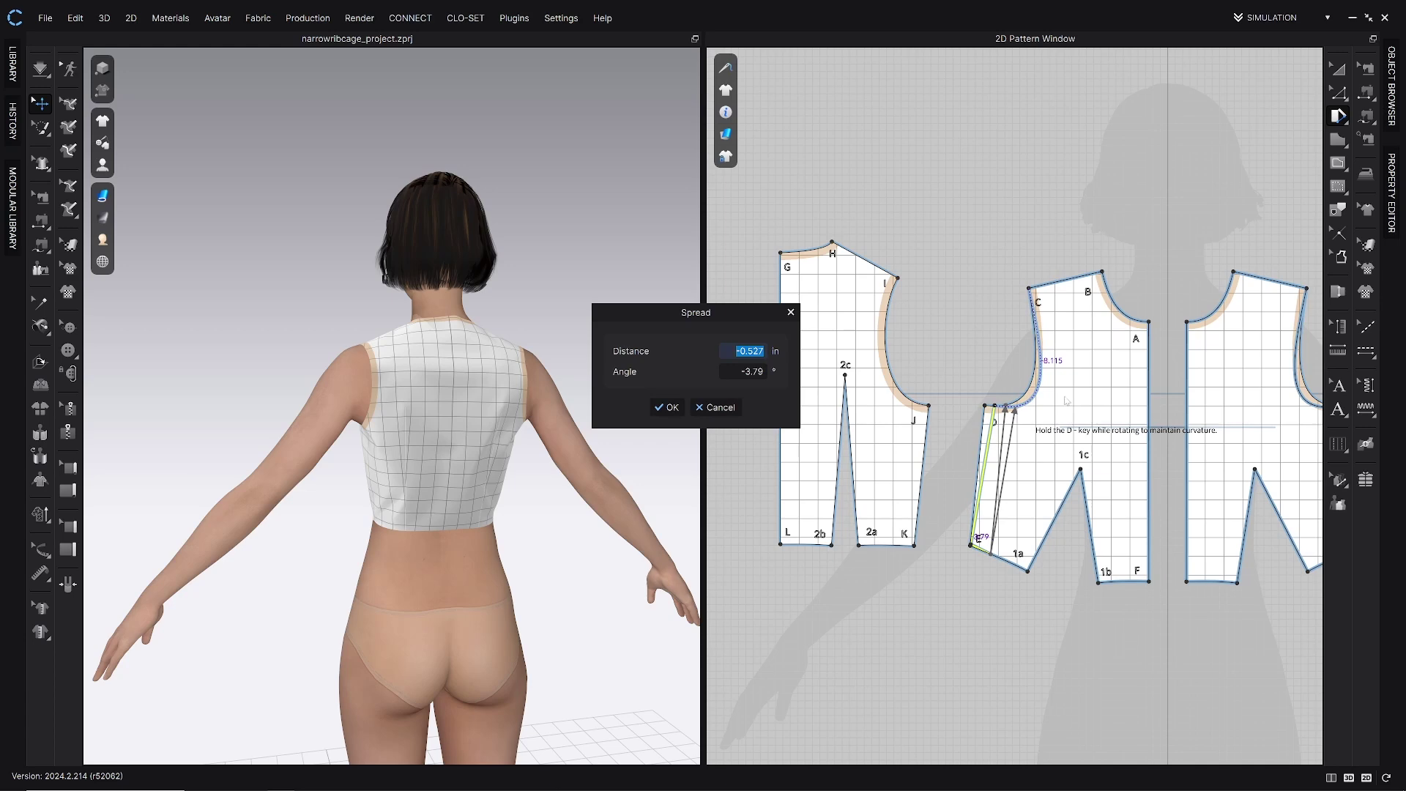
key(BackSpace)
text(-.5)
click(668, 408)
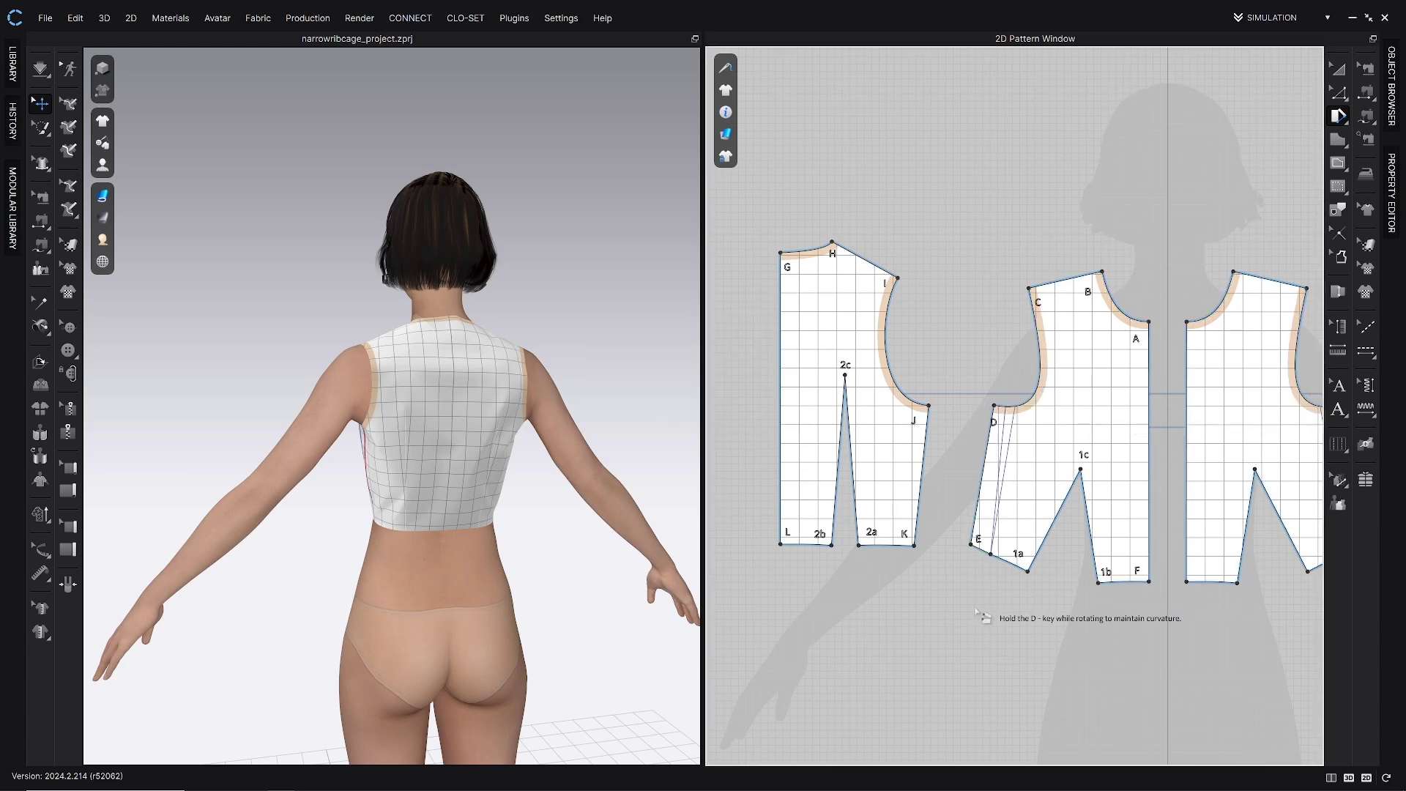
Step: Slash the back bodice piece from the waist near K to the armhole near J and rotate its side inward by -0.5 in
click(894, 545)
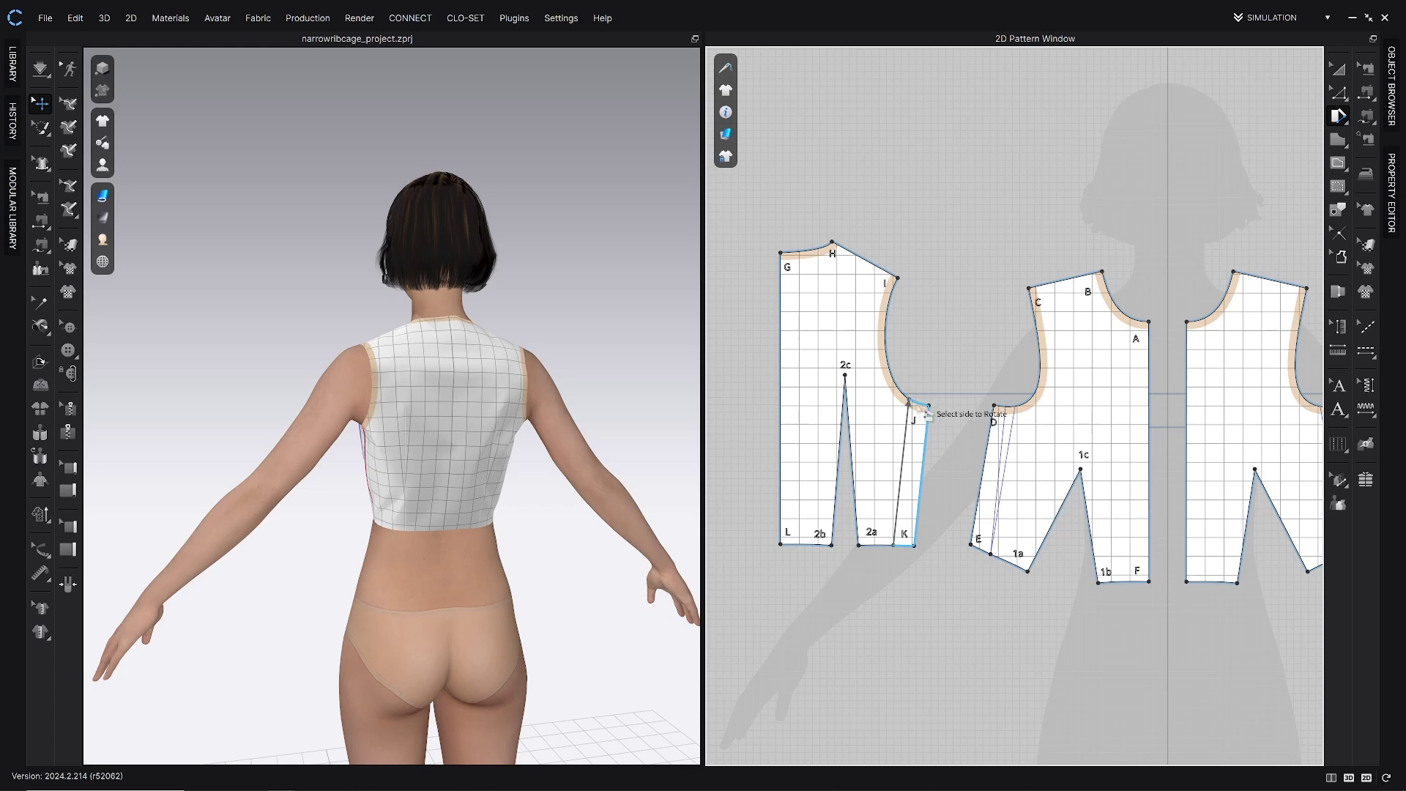
click(912, 405)
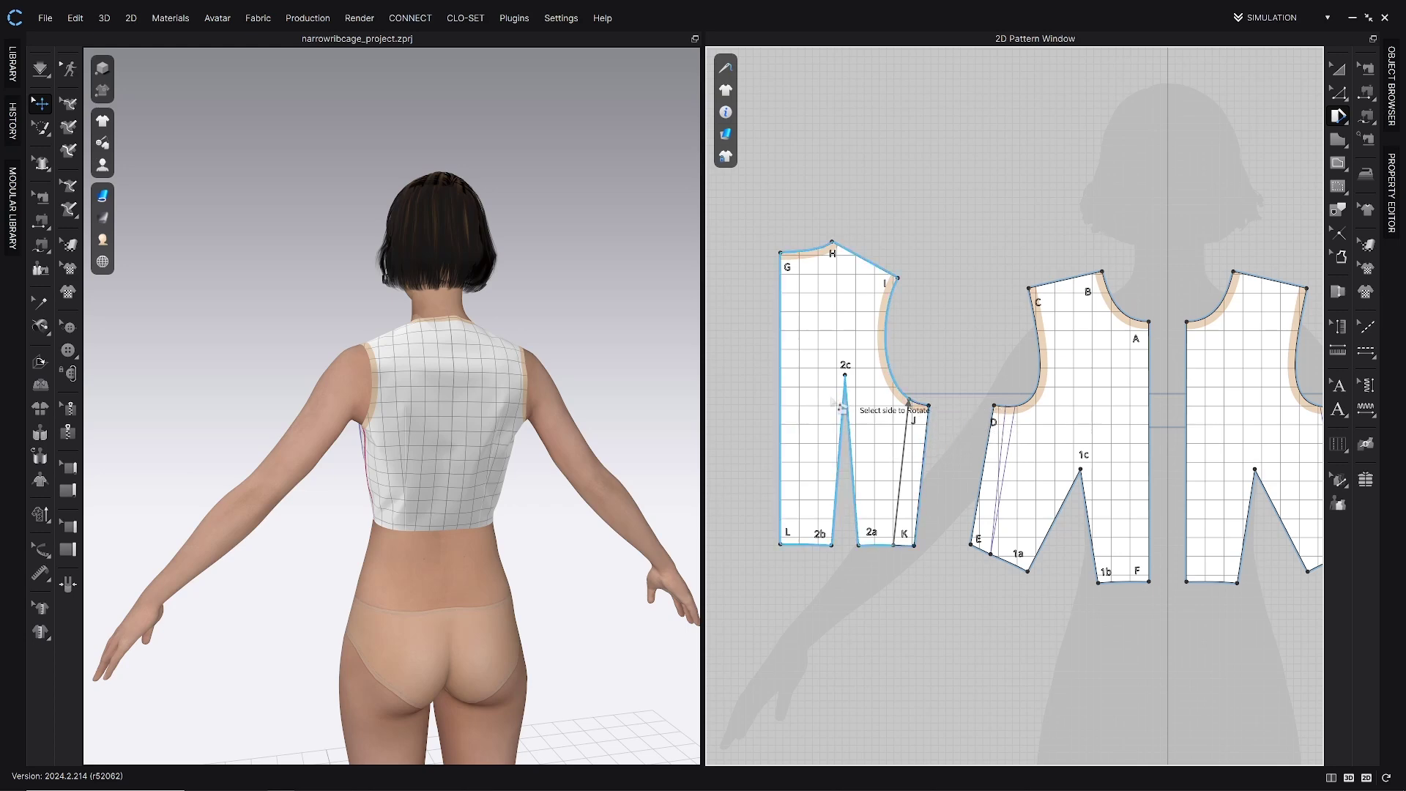
click(912, 439)
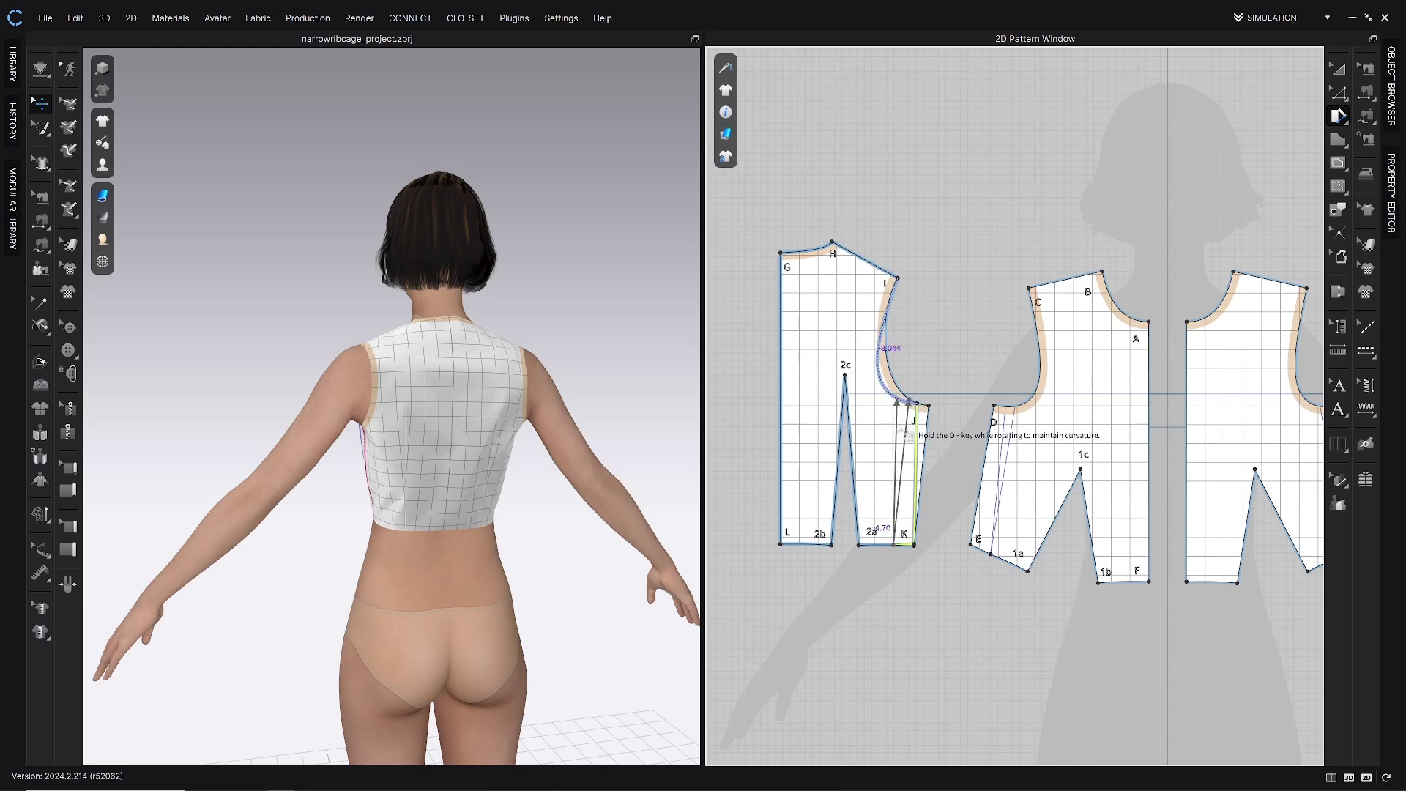
click(905, 433)
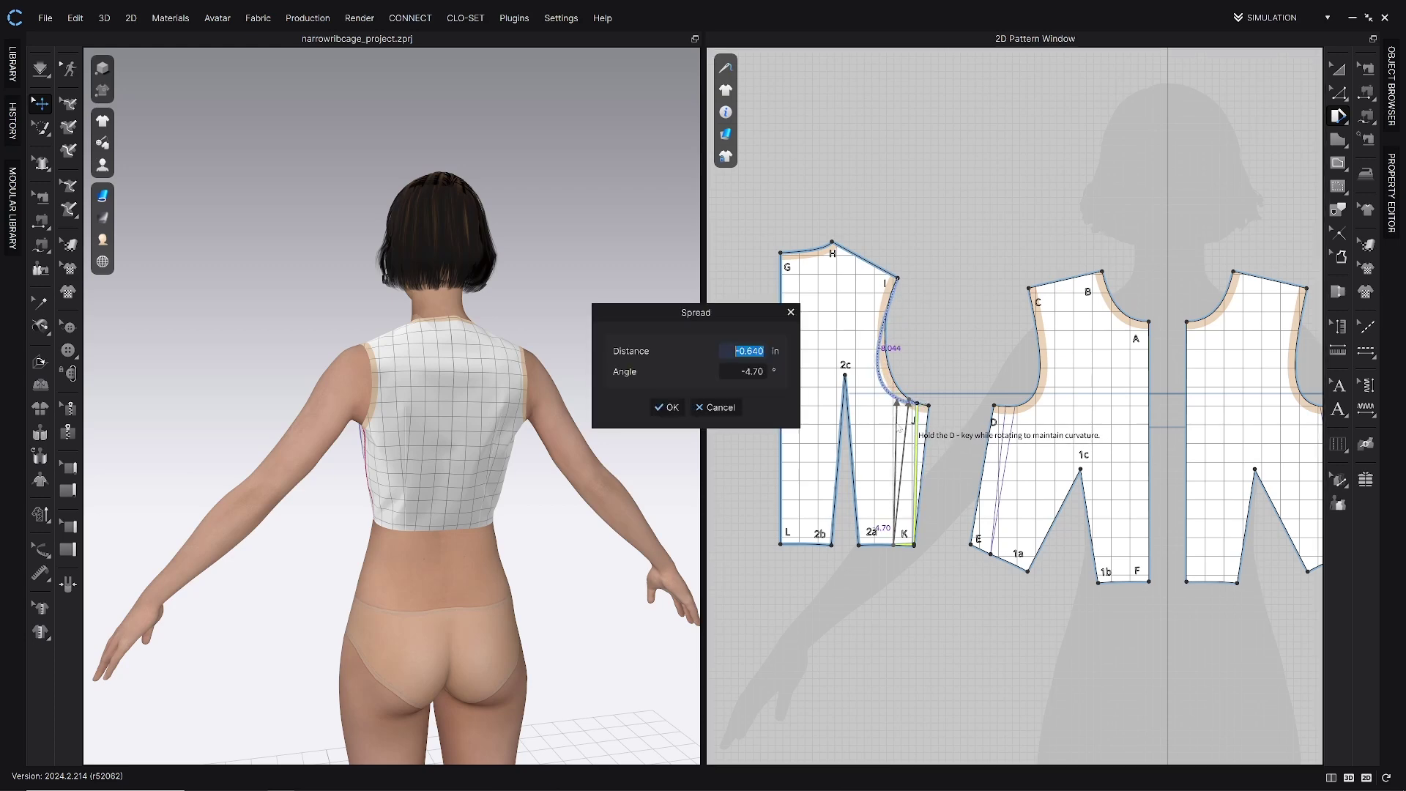
key(BackSpace)
text(-.5)
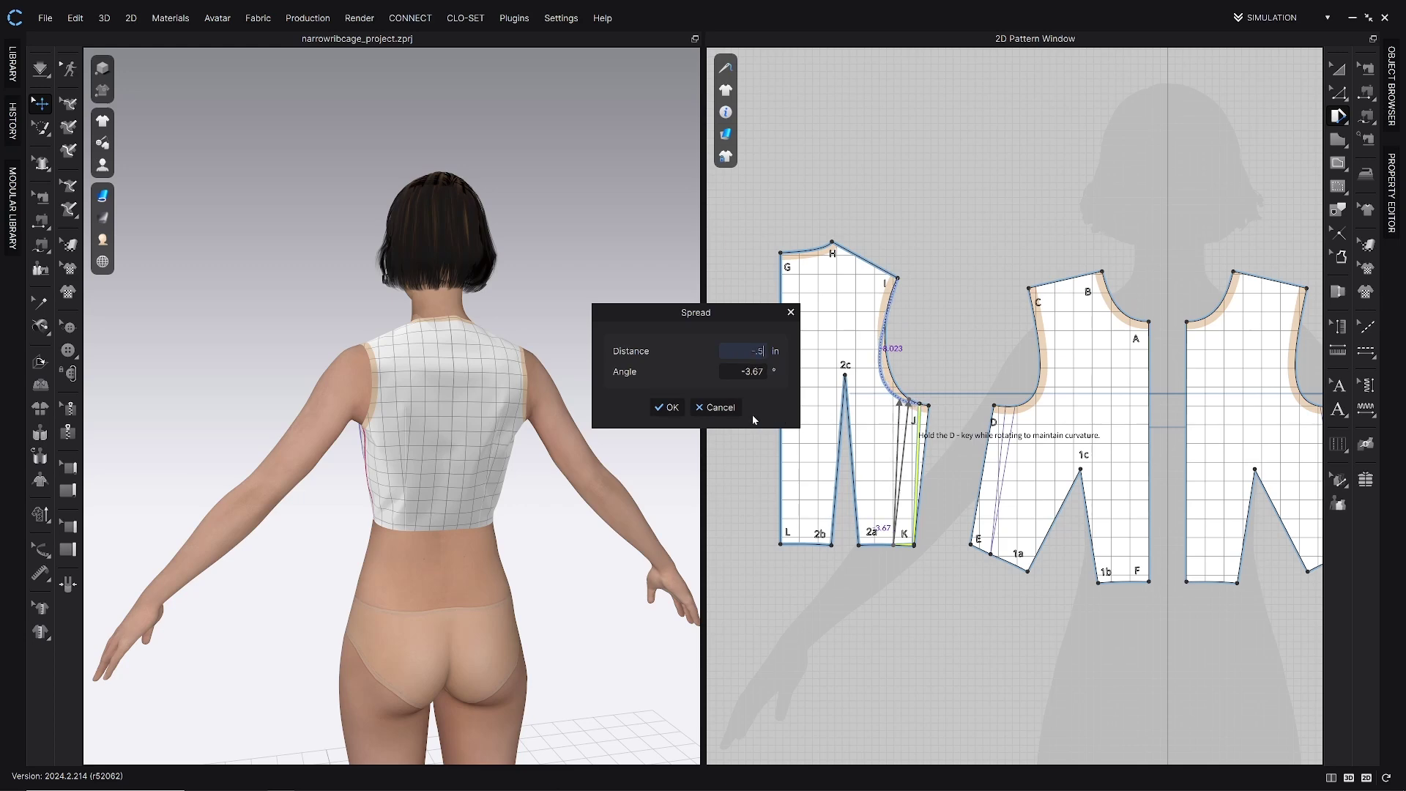
click(667, 407)
Step: Simulate the garment and tug it around the side seams and underarms, checking the narrowed fit from the back and front
key(space)
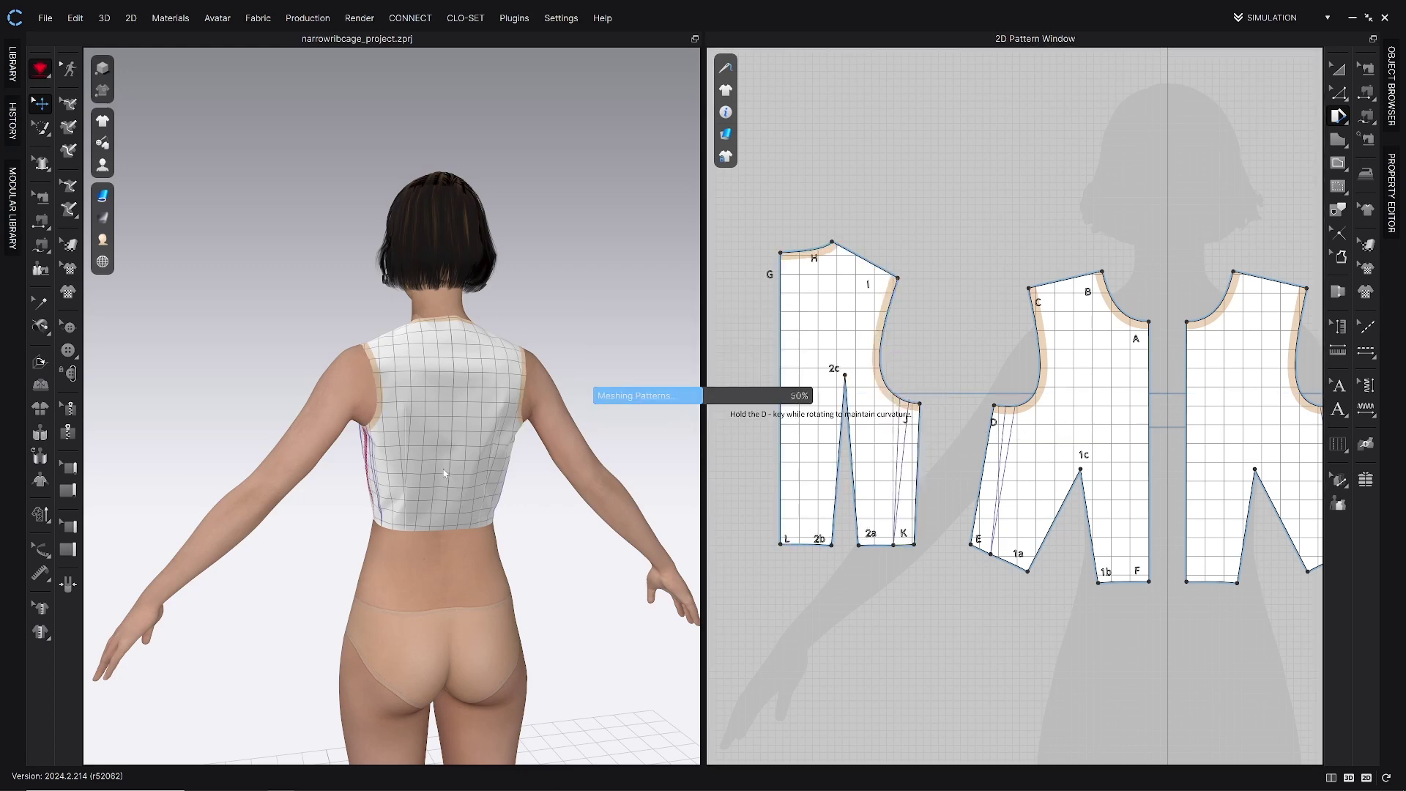
click(381, 443)
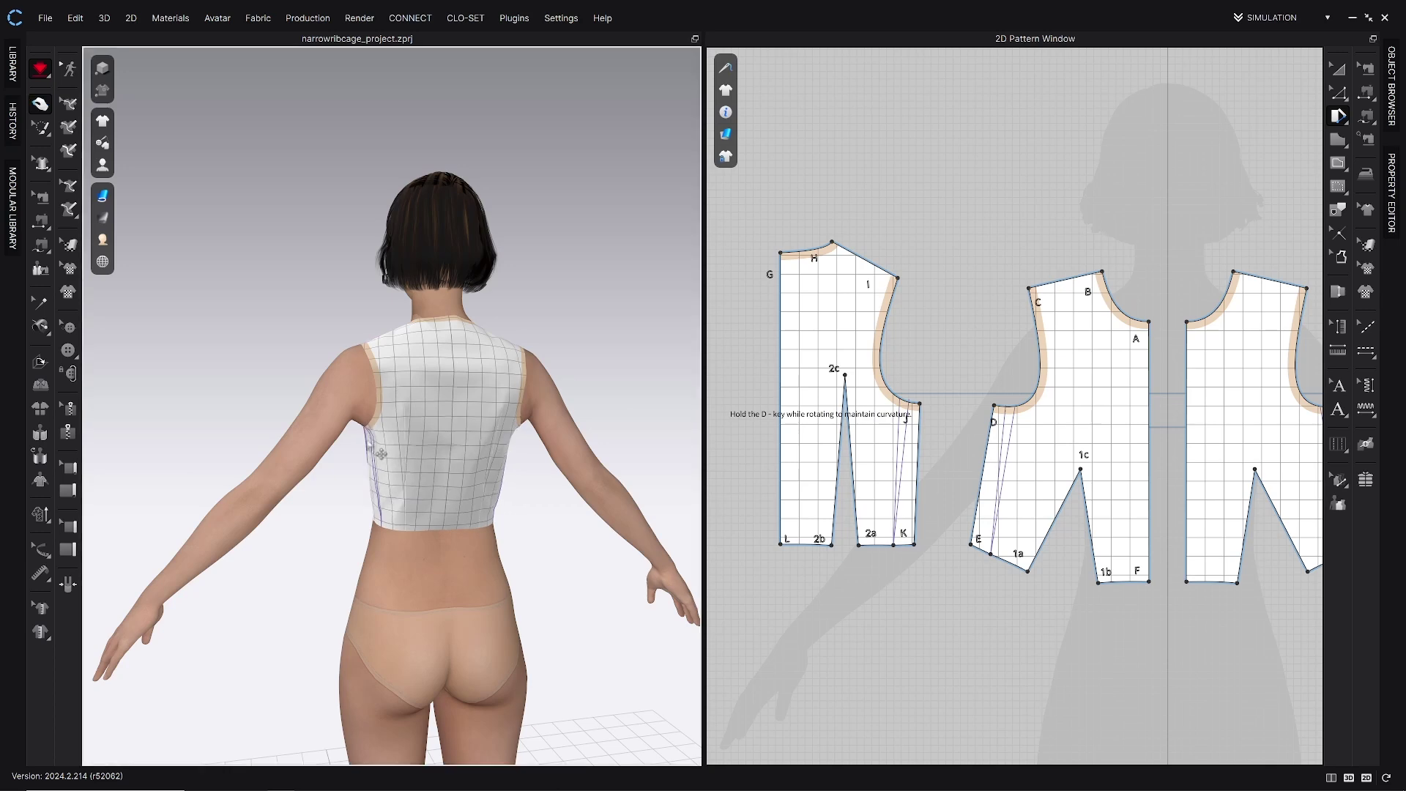
click(366, 441)
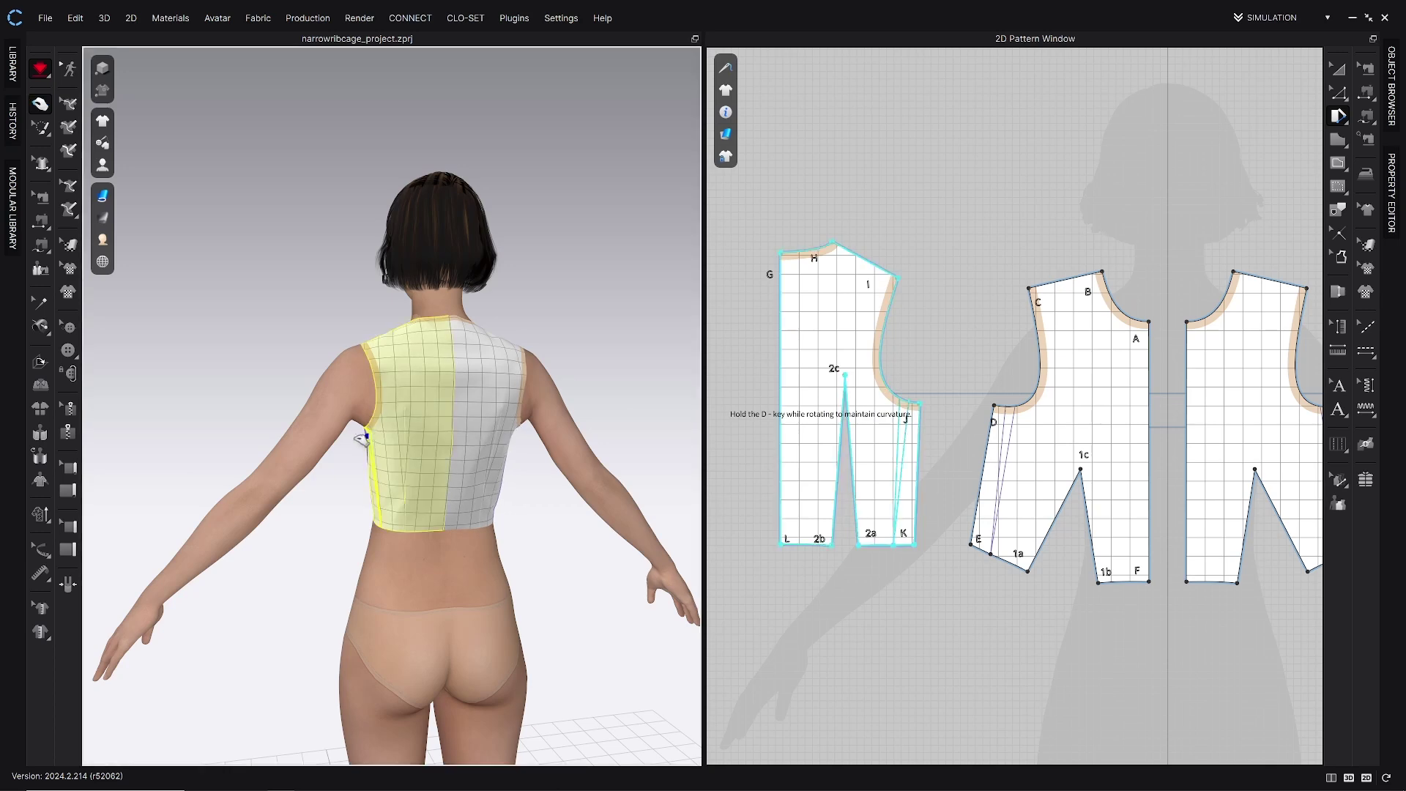
click(491, 442)
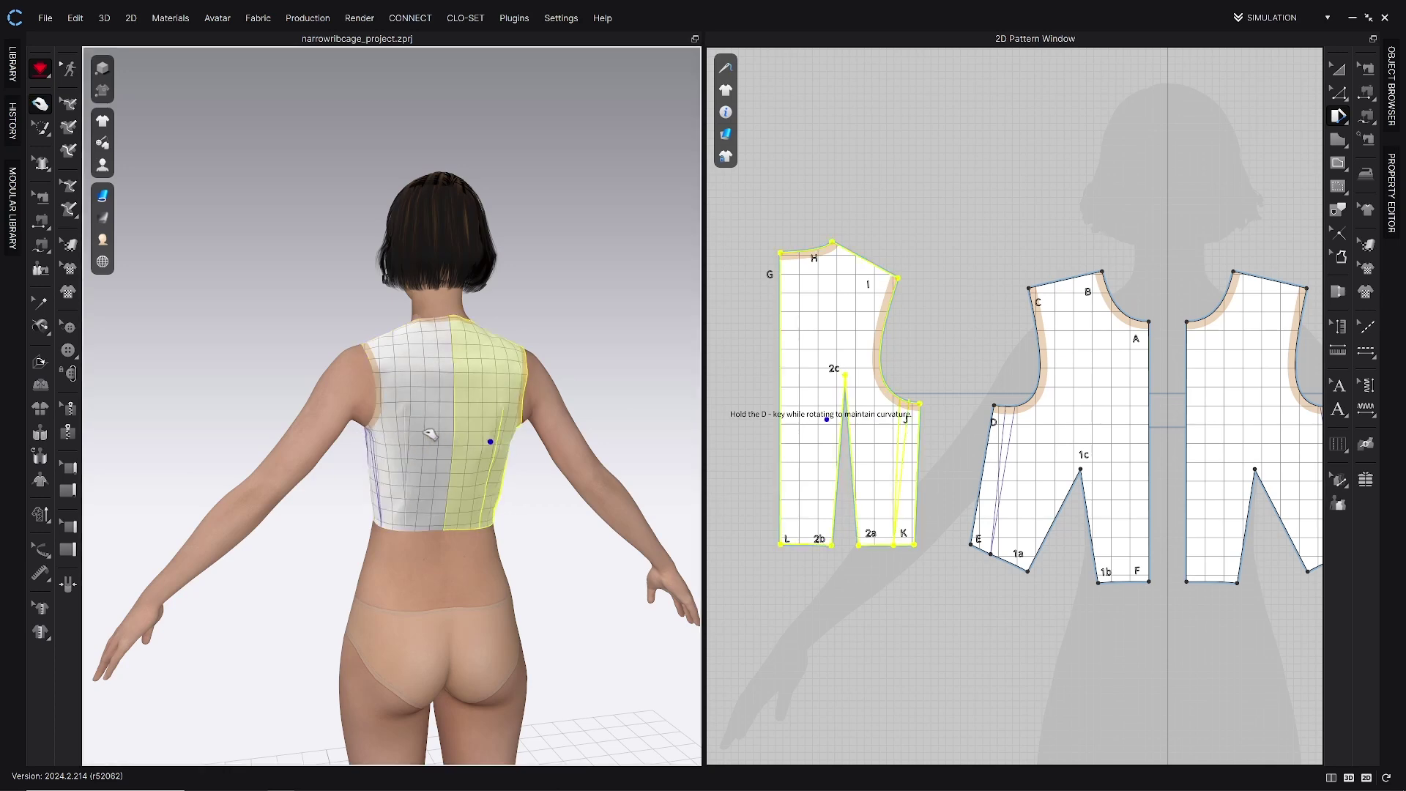
click(368, 433)
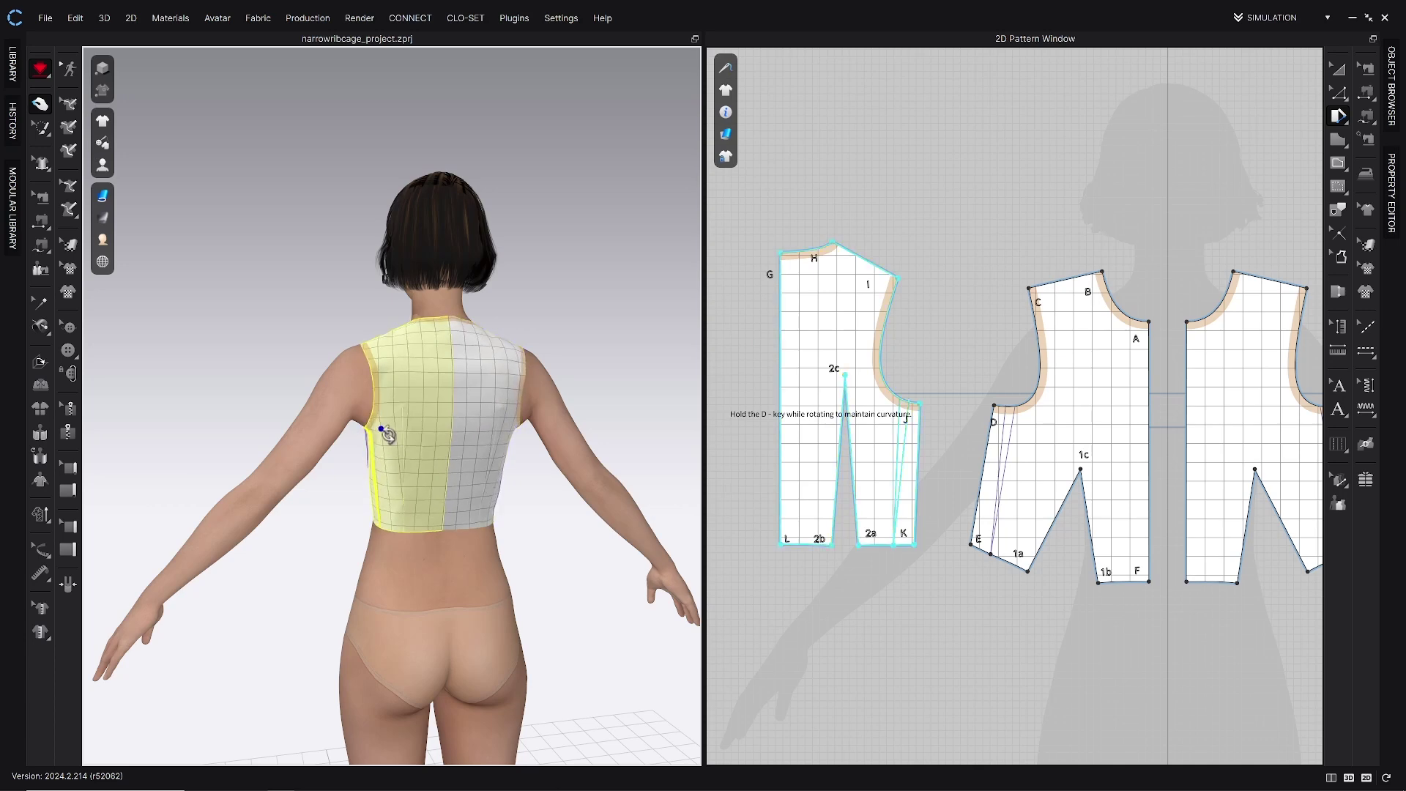
mouse_move(423, 432)
right_down()
mouse_move(524, 430)
mouse_move(372, 410)
mouse_move(323, 423)
mouse_move(443, 413)
mouse_move(448, 431)
right_up()
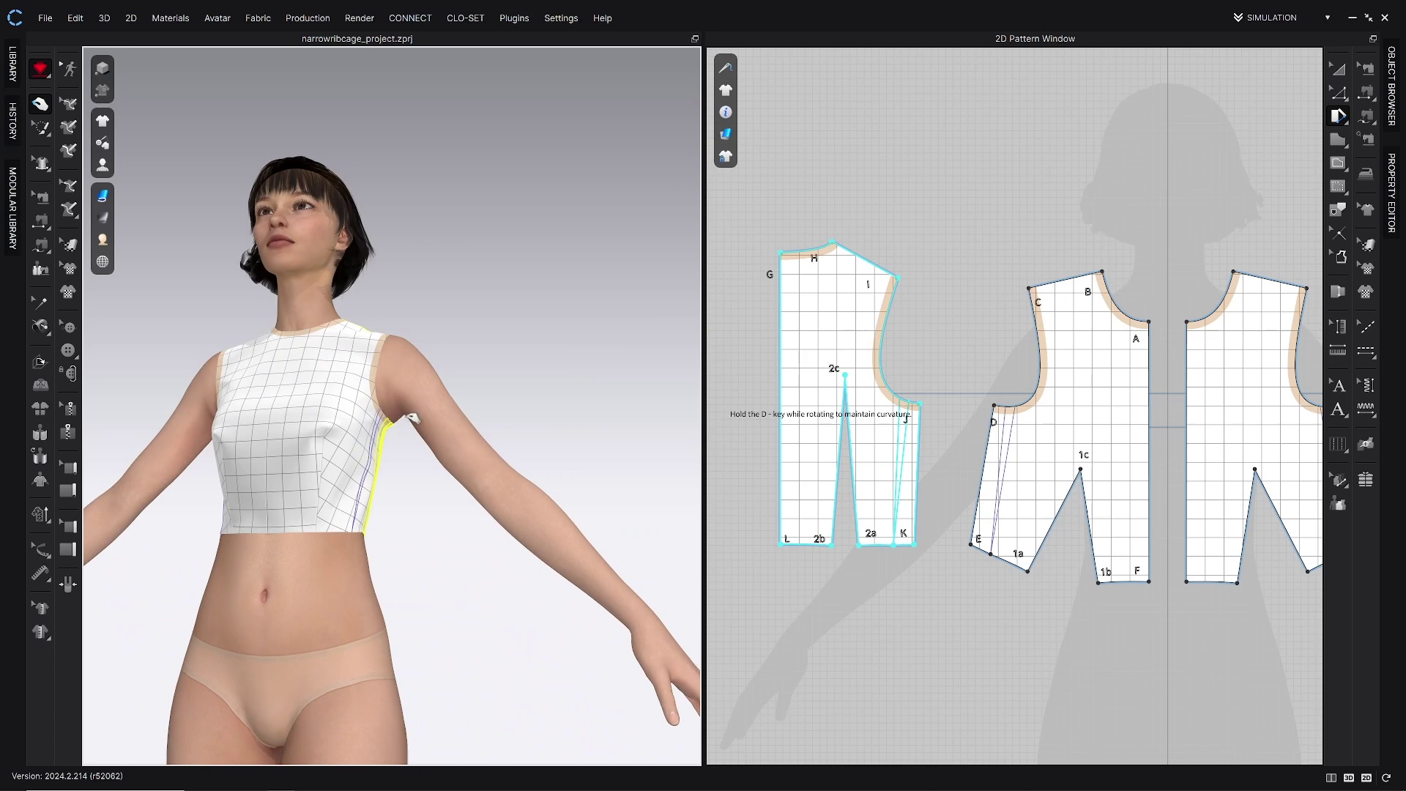
click(416, 418)
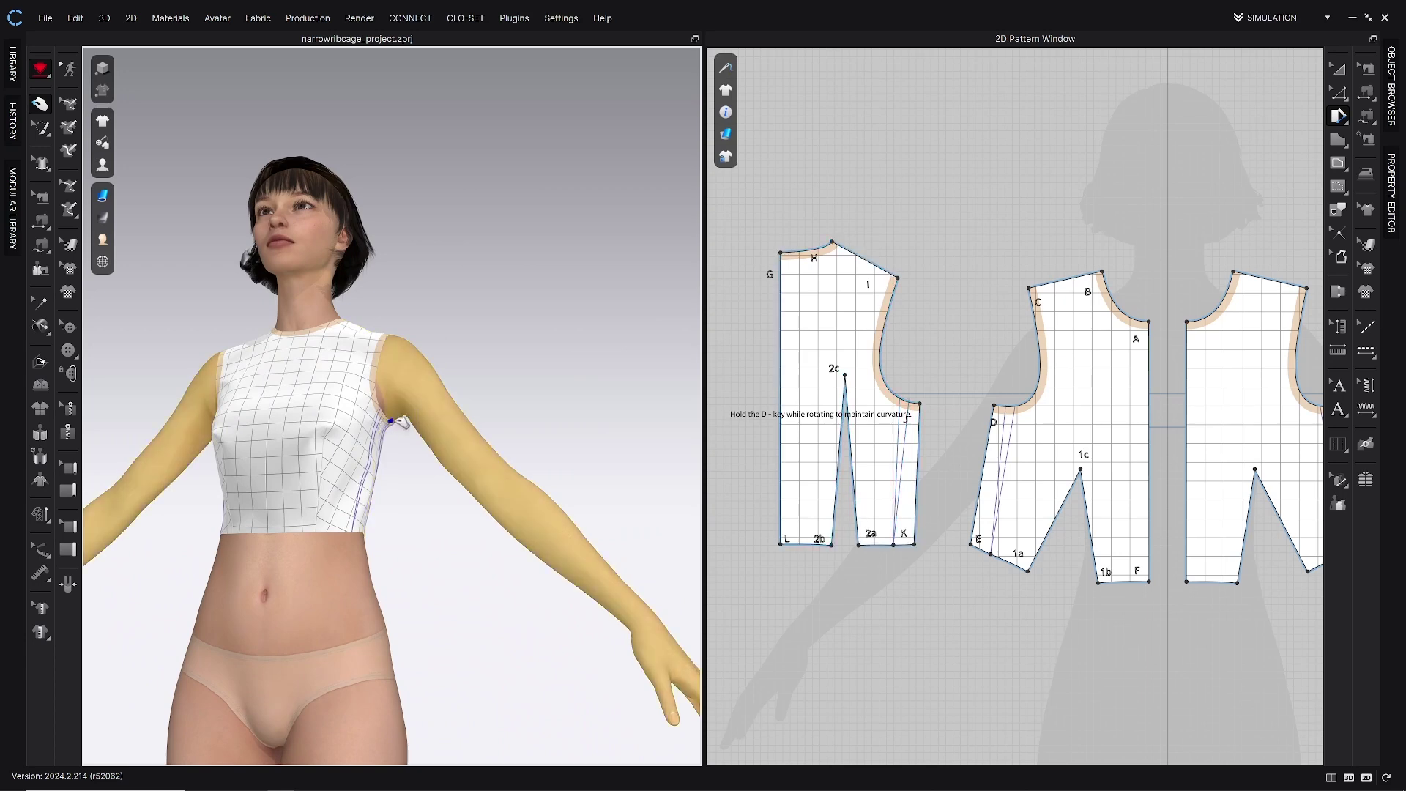
click(399, 420)
right_drag(408, 425, 287, 440)
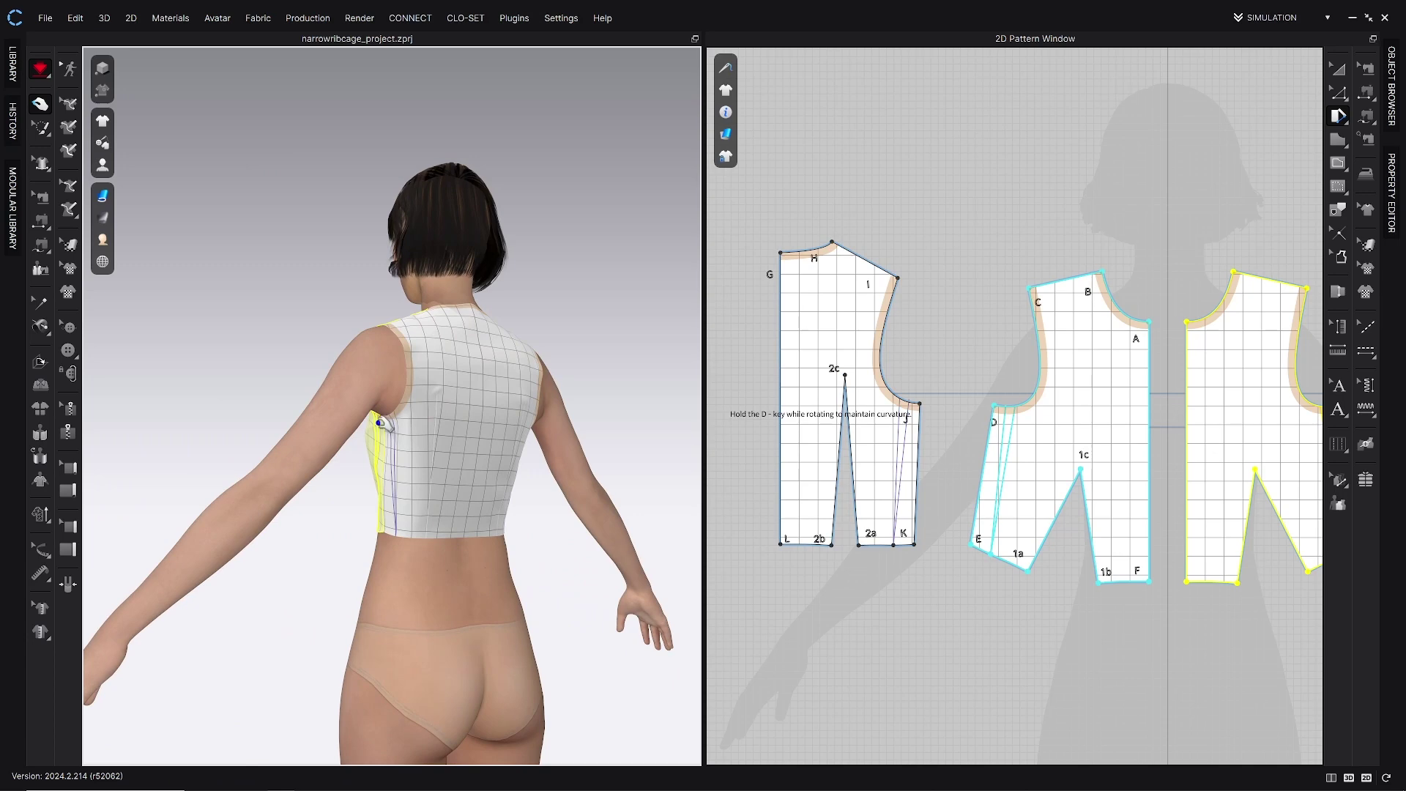
key(8)
right_drag(437, 425, 461, 417)
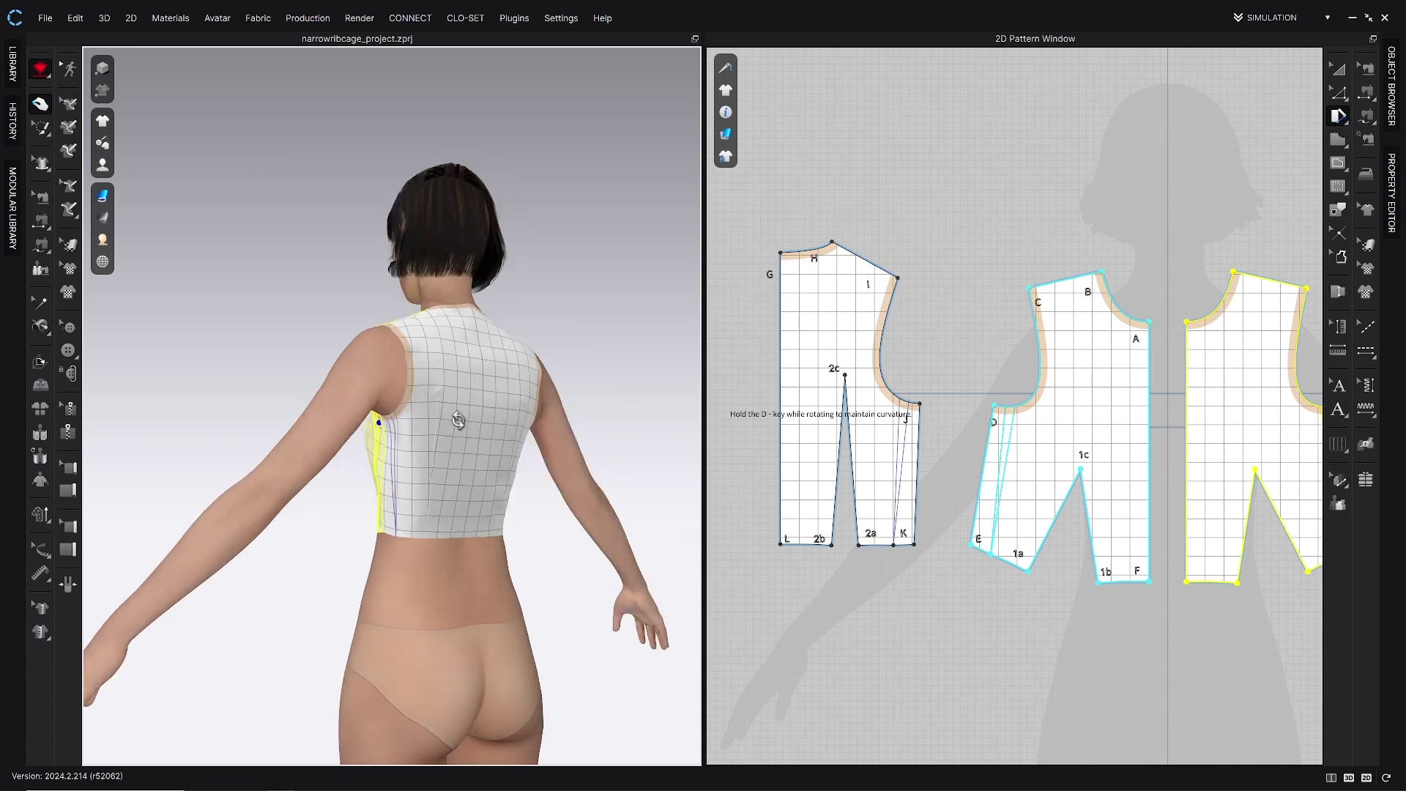
click(955, 369)
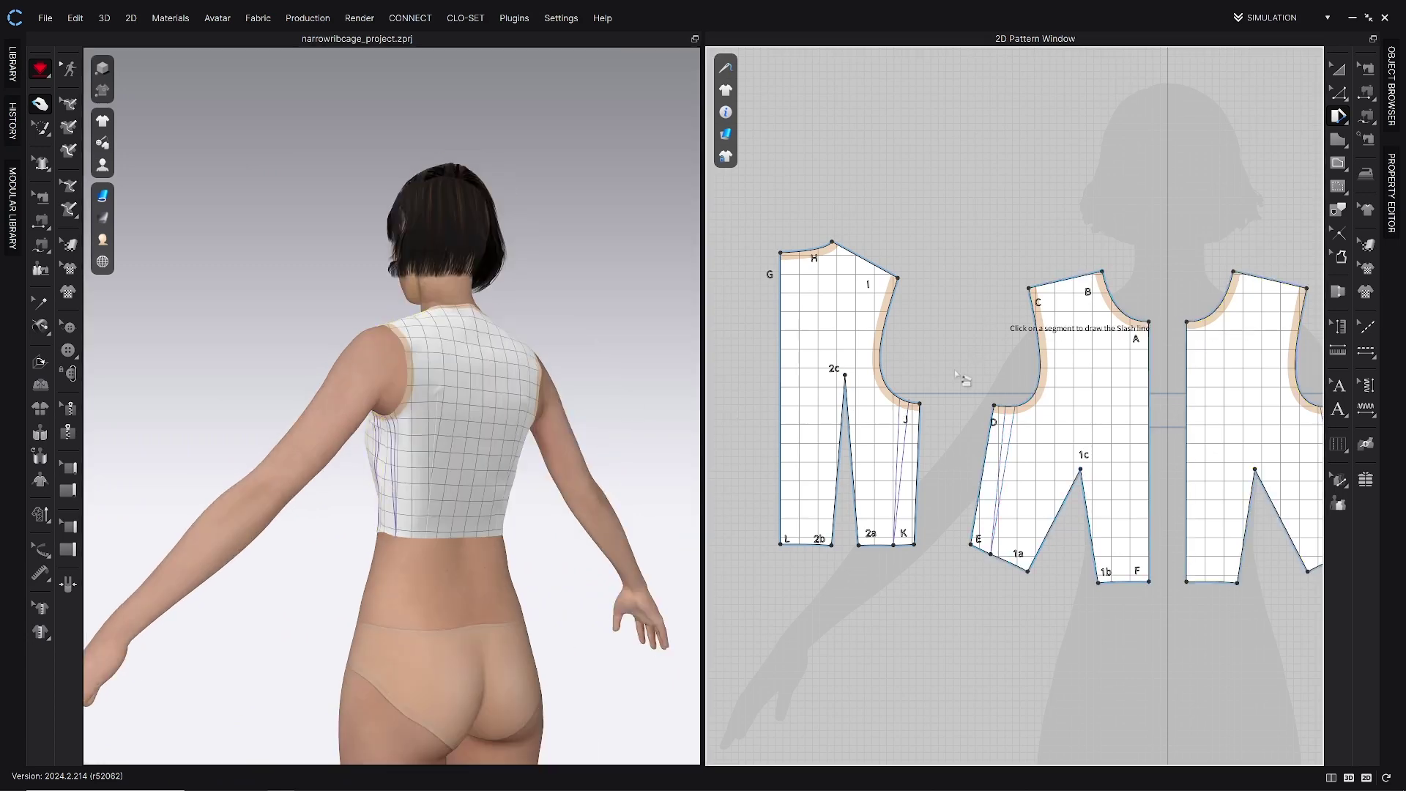
Step: Stop the simulation and move the front piece's underarm point D 0.5 in down along the side seam with Edit Pattern
key(z)
key(space)
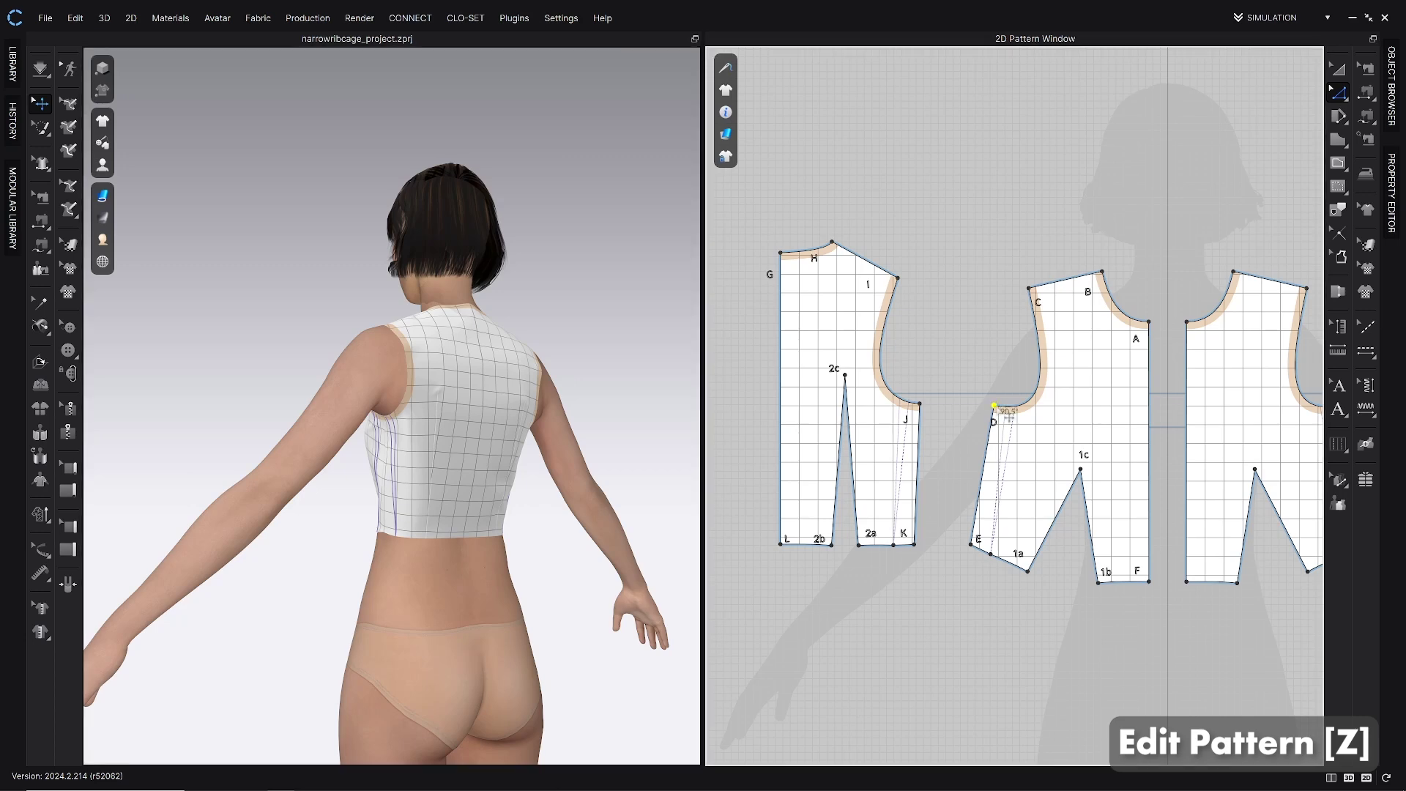
drag(1009, 417, 1003, 461)
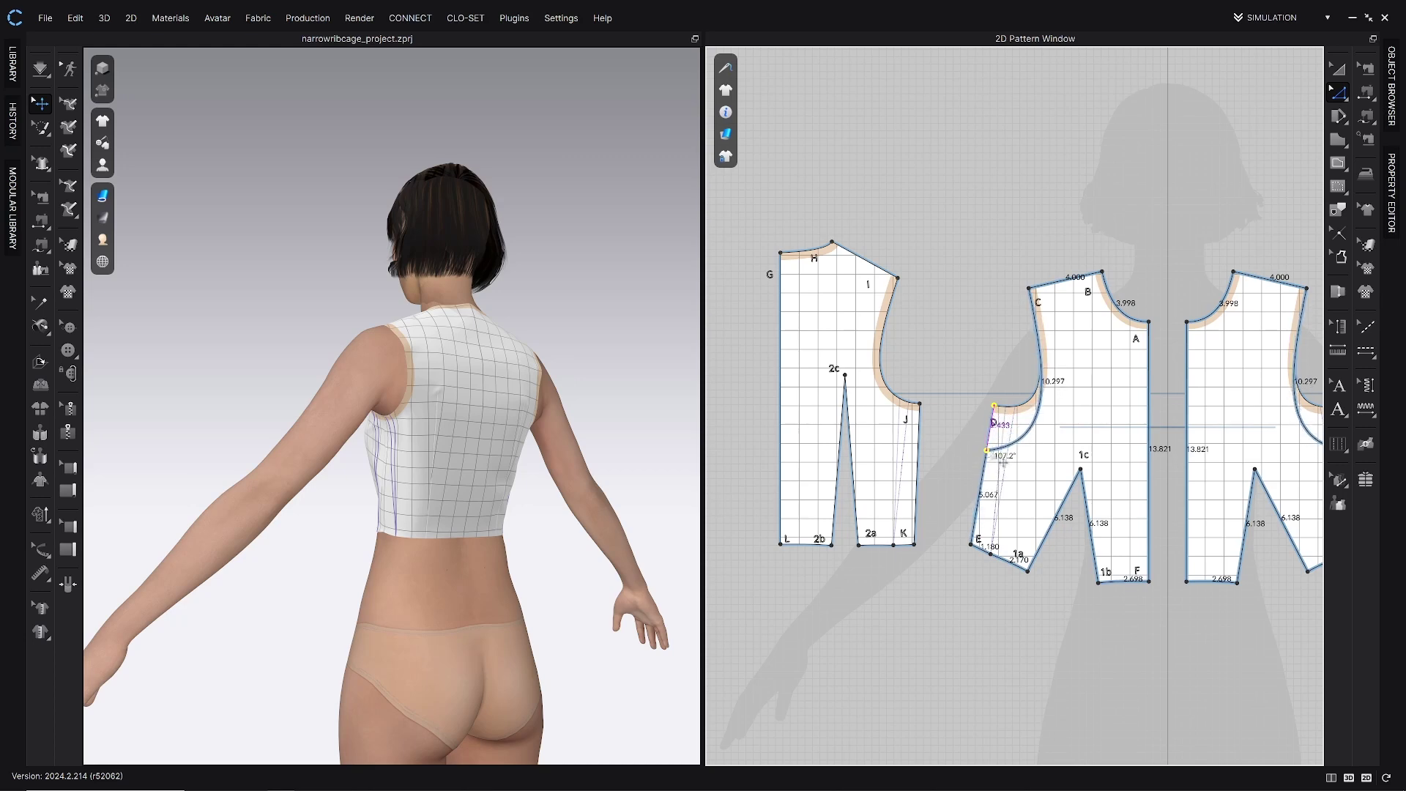
right_click(1003, 462)
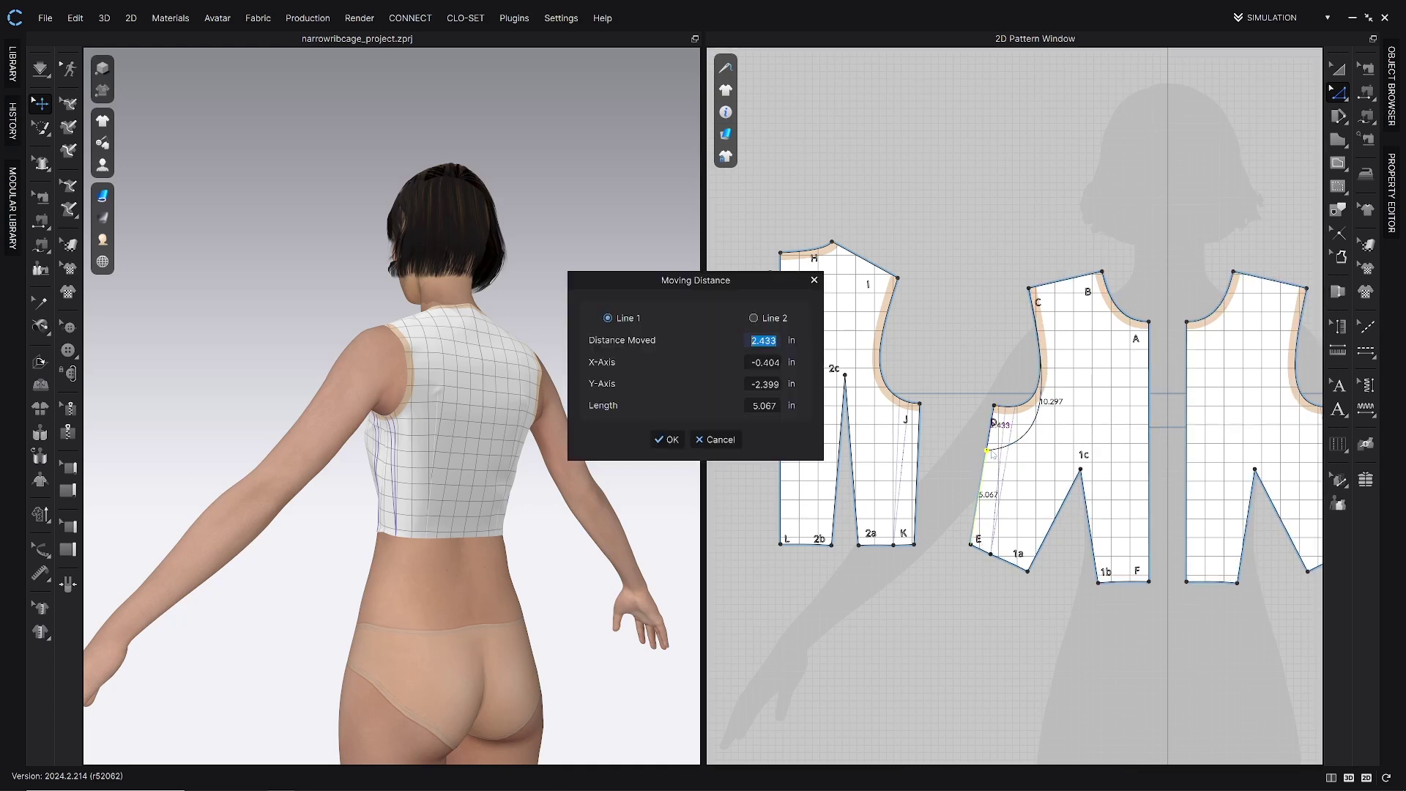
text(.5)
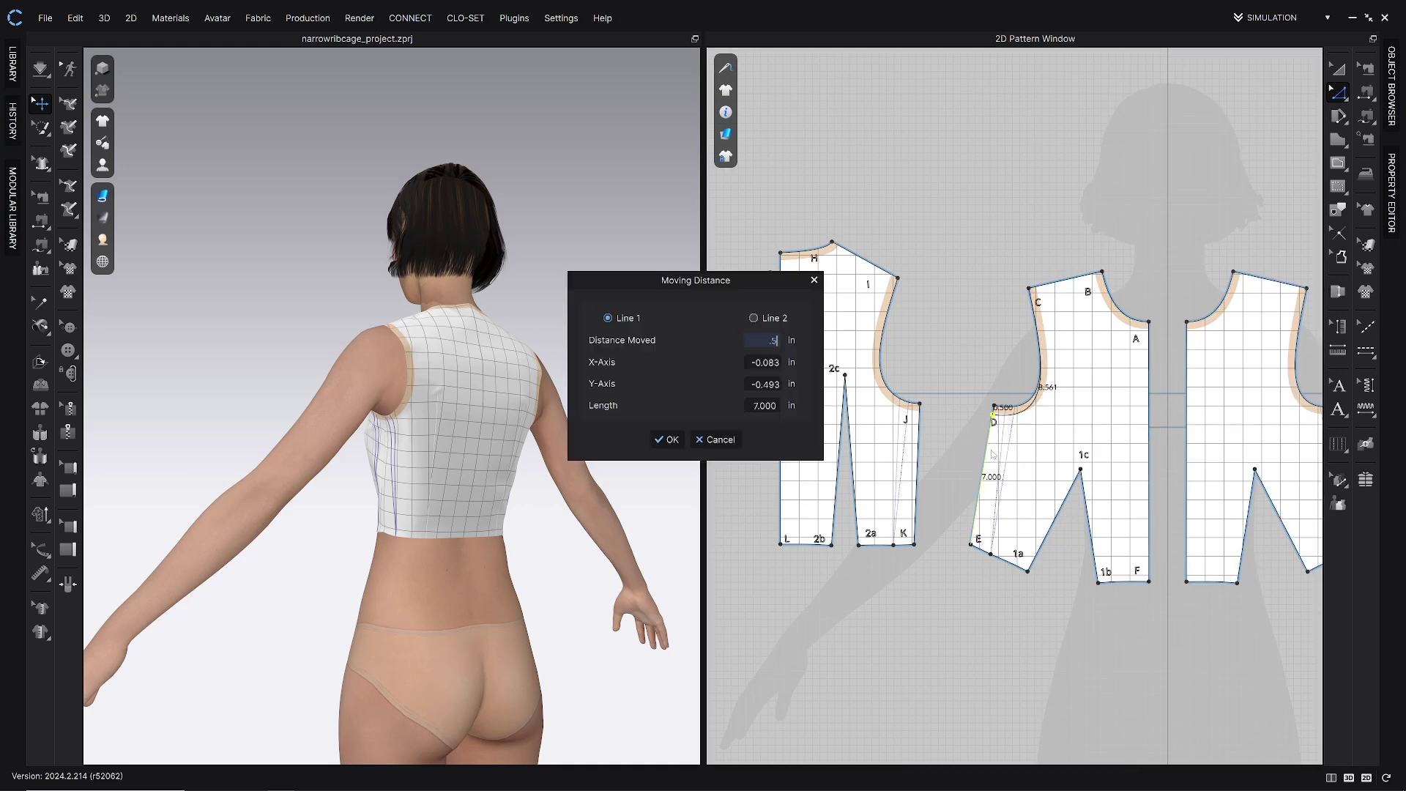
click(665, 441)
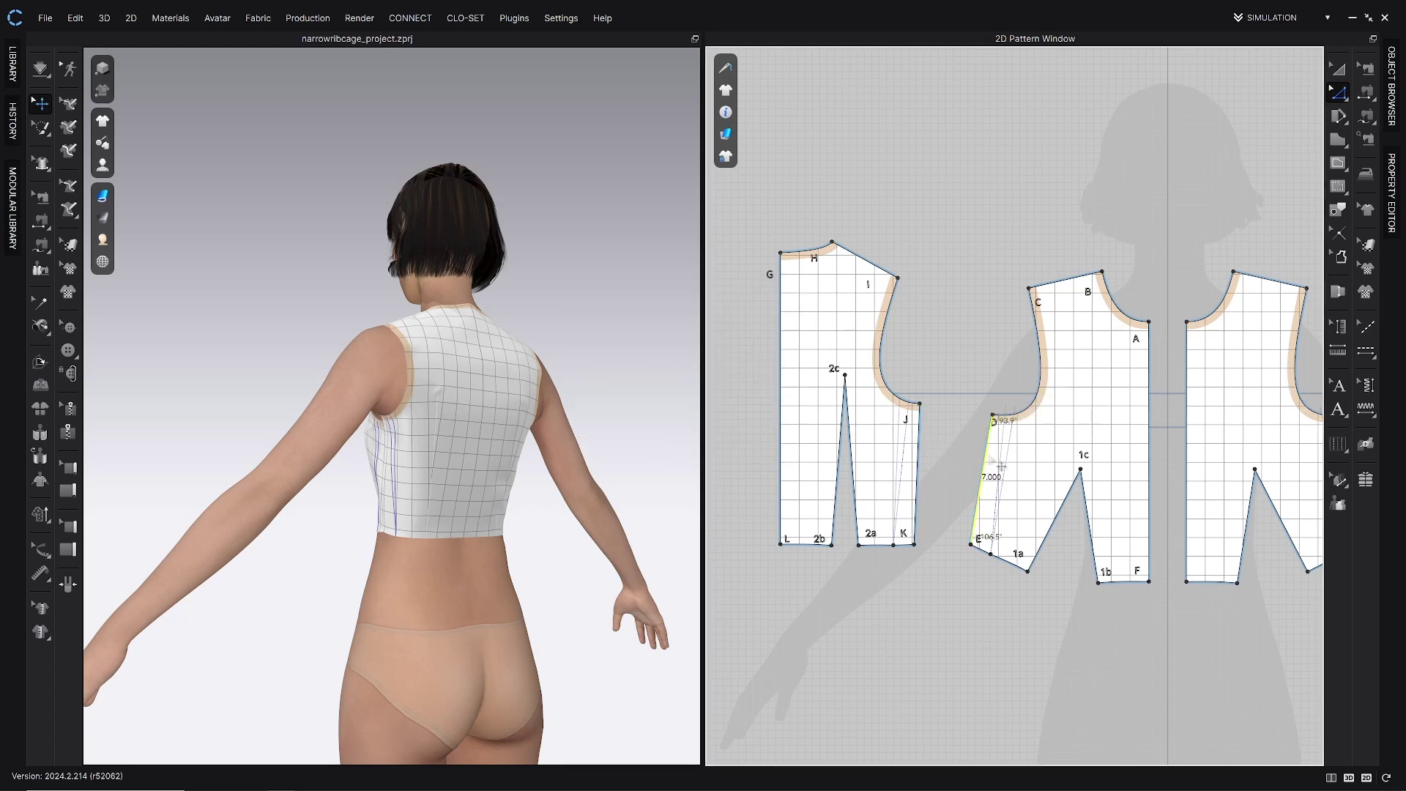
Step: Move the back piece's underarm point J down along the side seam to match the front piece's 7 in side seam
click(917, 460)
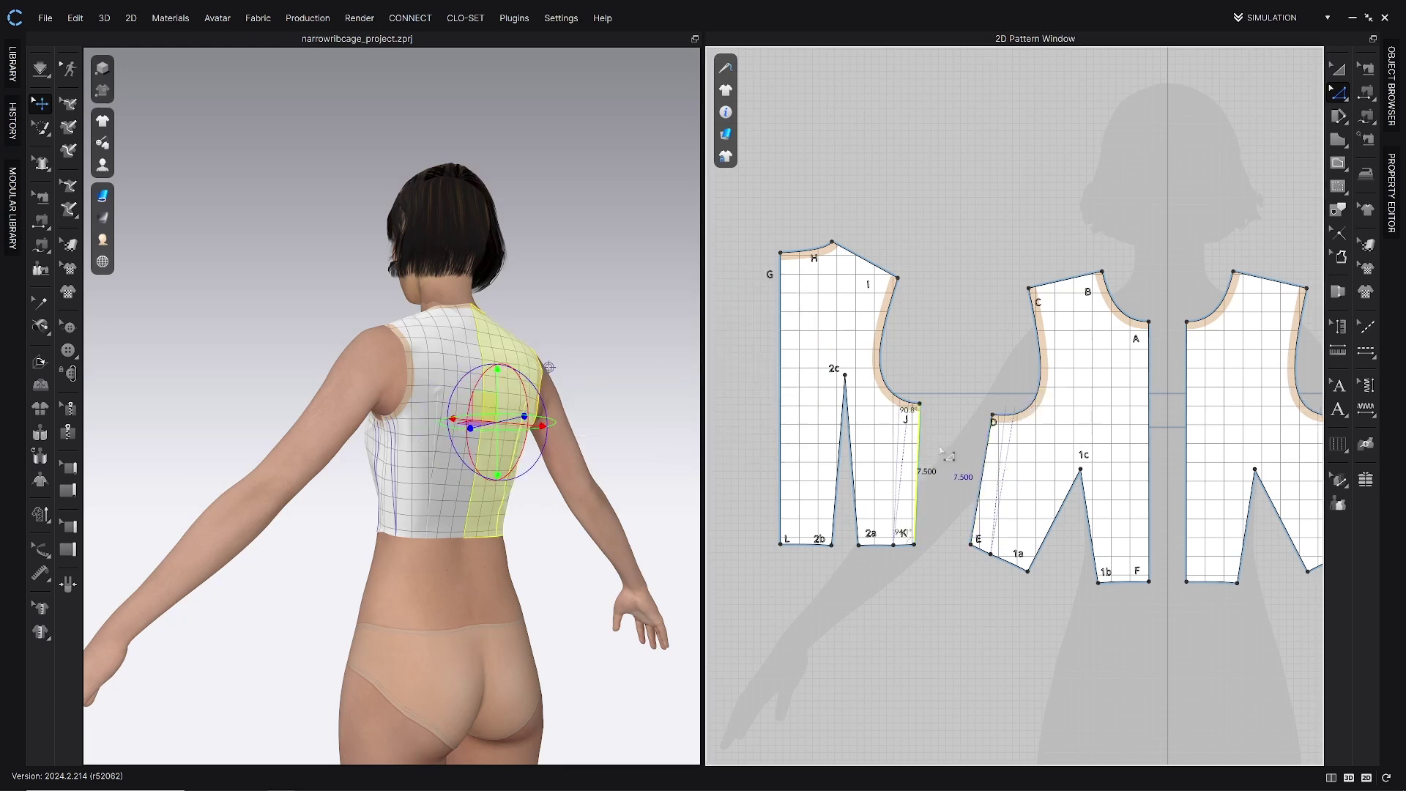
click(919, 405)
drag(921, 411, 923, 428)
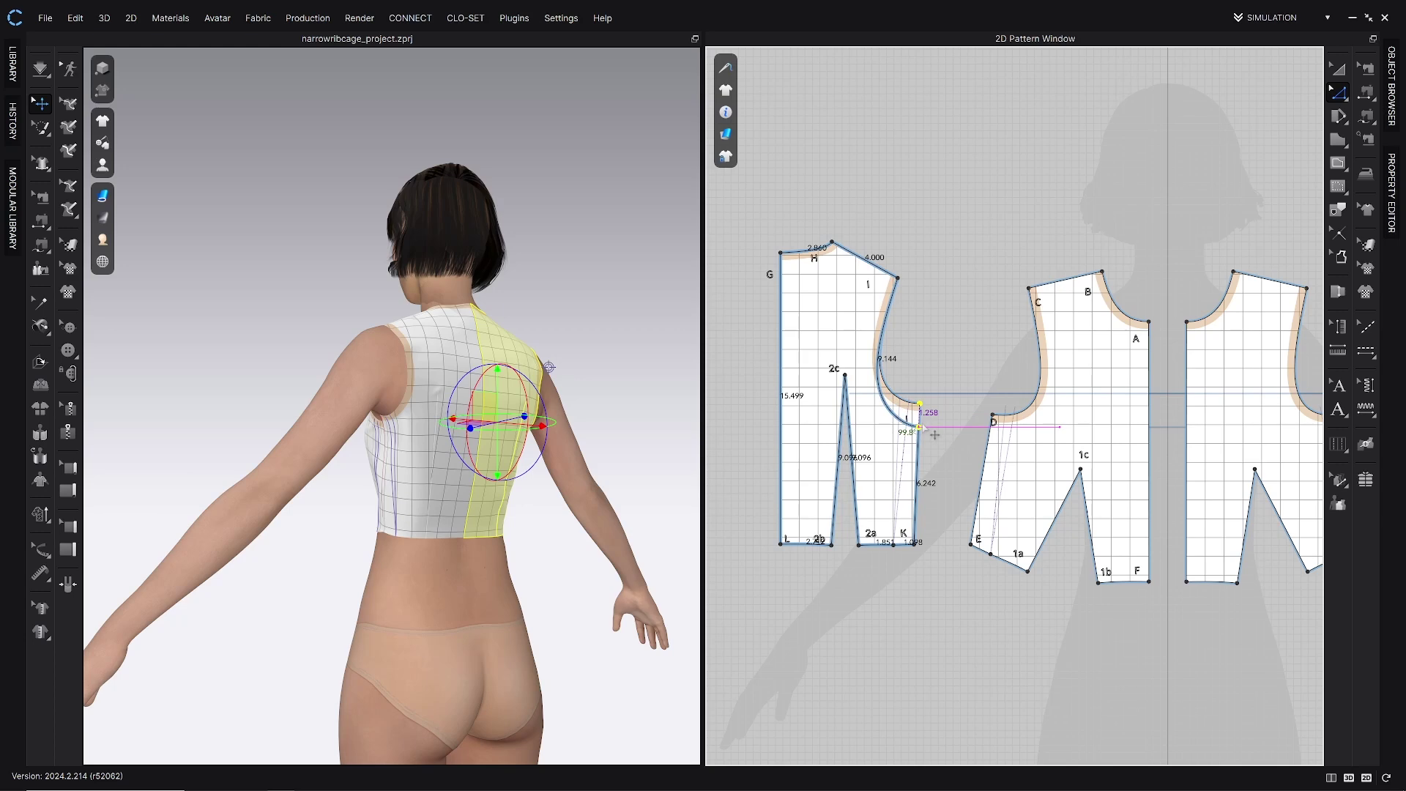
right_click(923, 428)
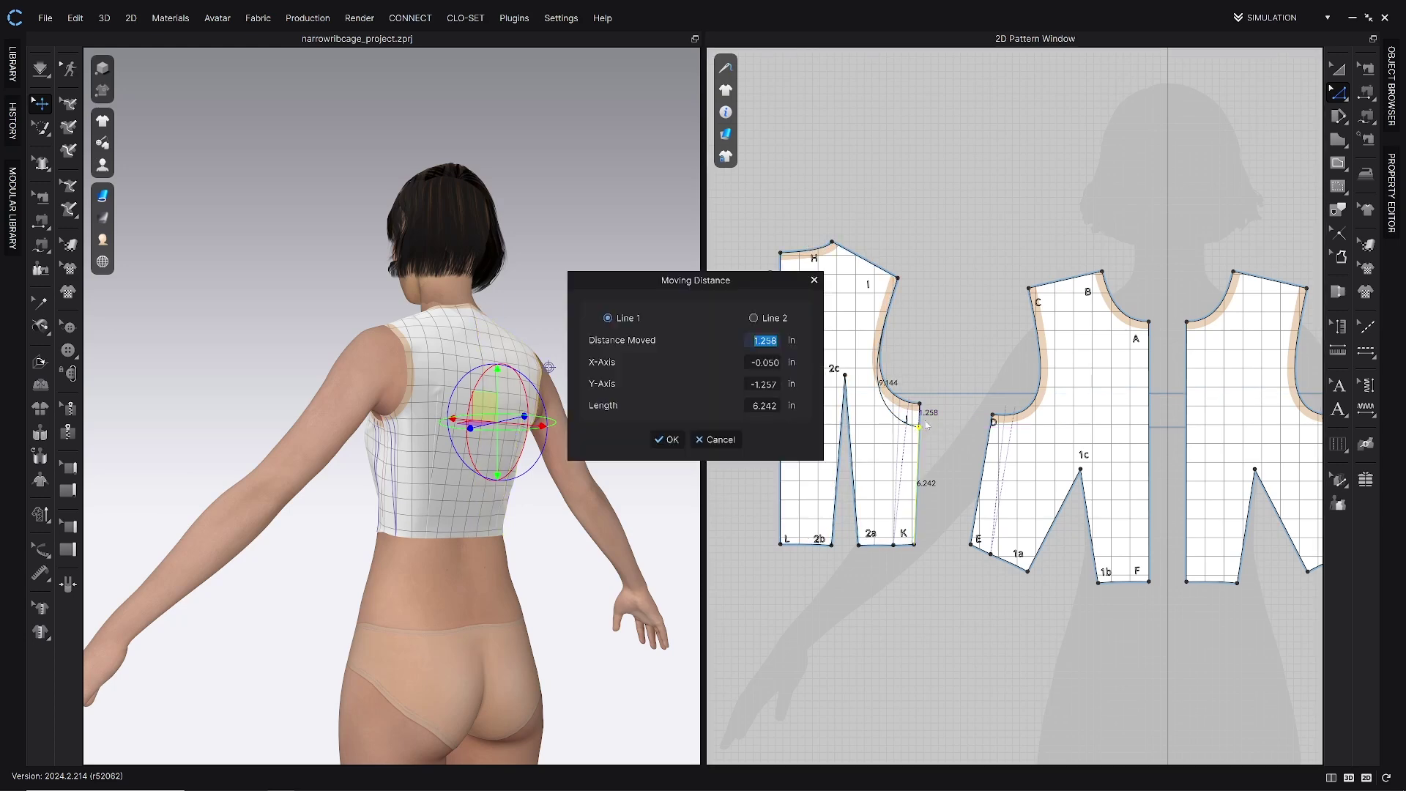
click(668, 440)
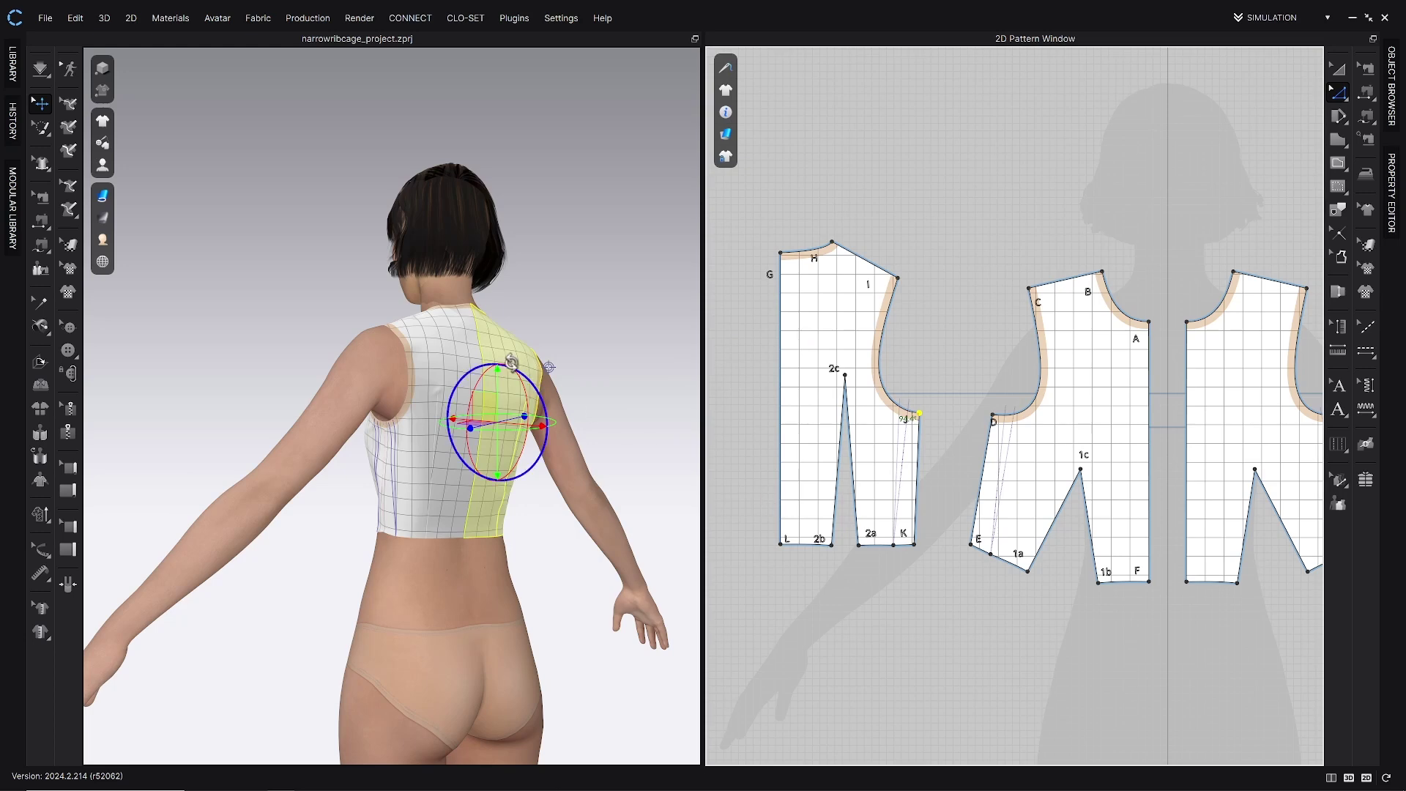
Step: Simulate the garment and tug the front and back pieces near the side seam, checking the lowered armholes and overall fit from all around
key(space)
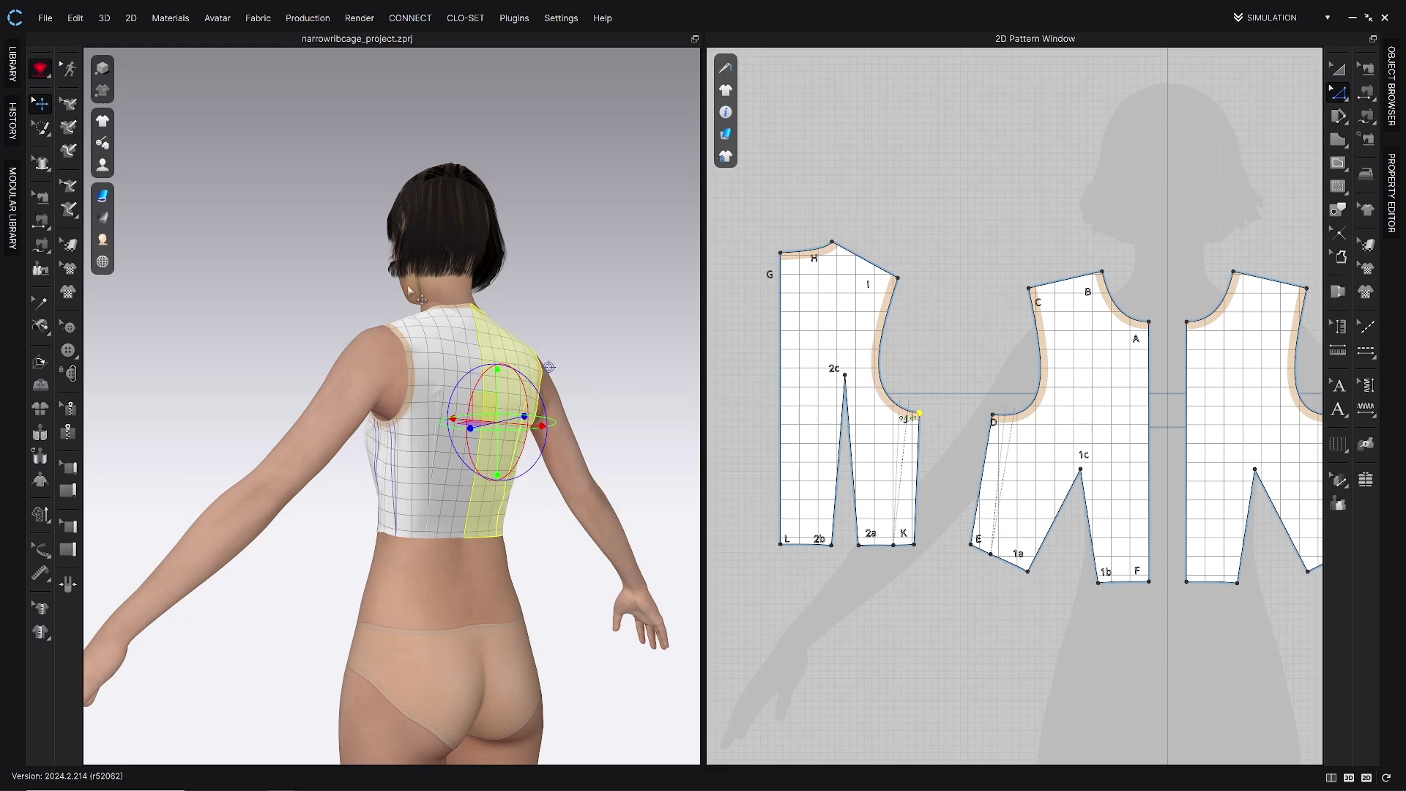
right_drag(371, 283, 500, 399)
click(489, 359)
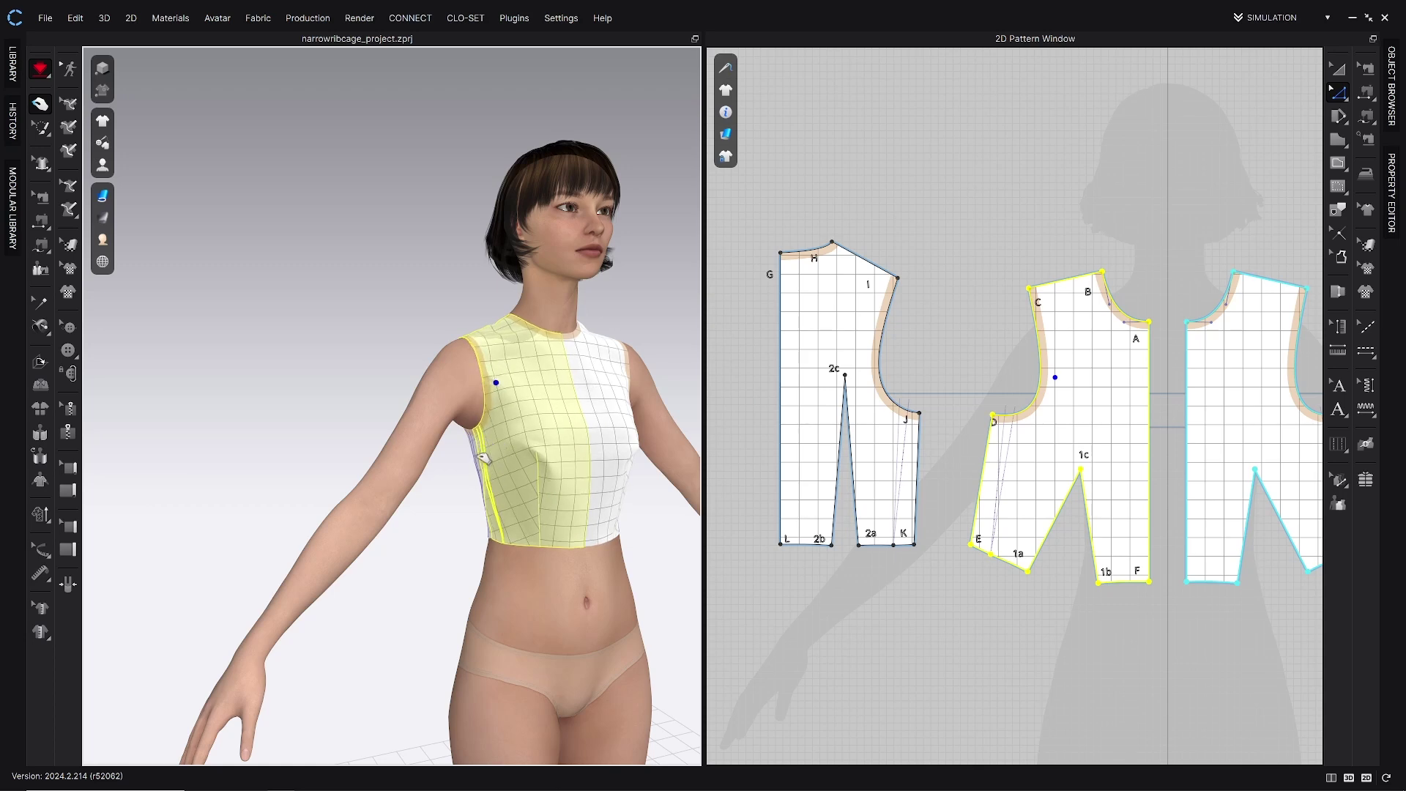
right_drag(474, 452, 594, 448)
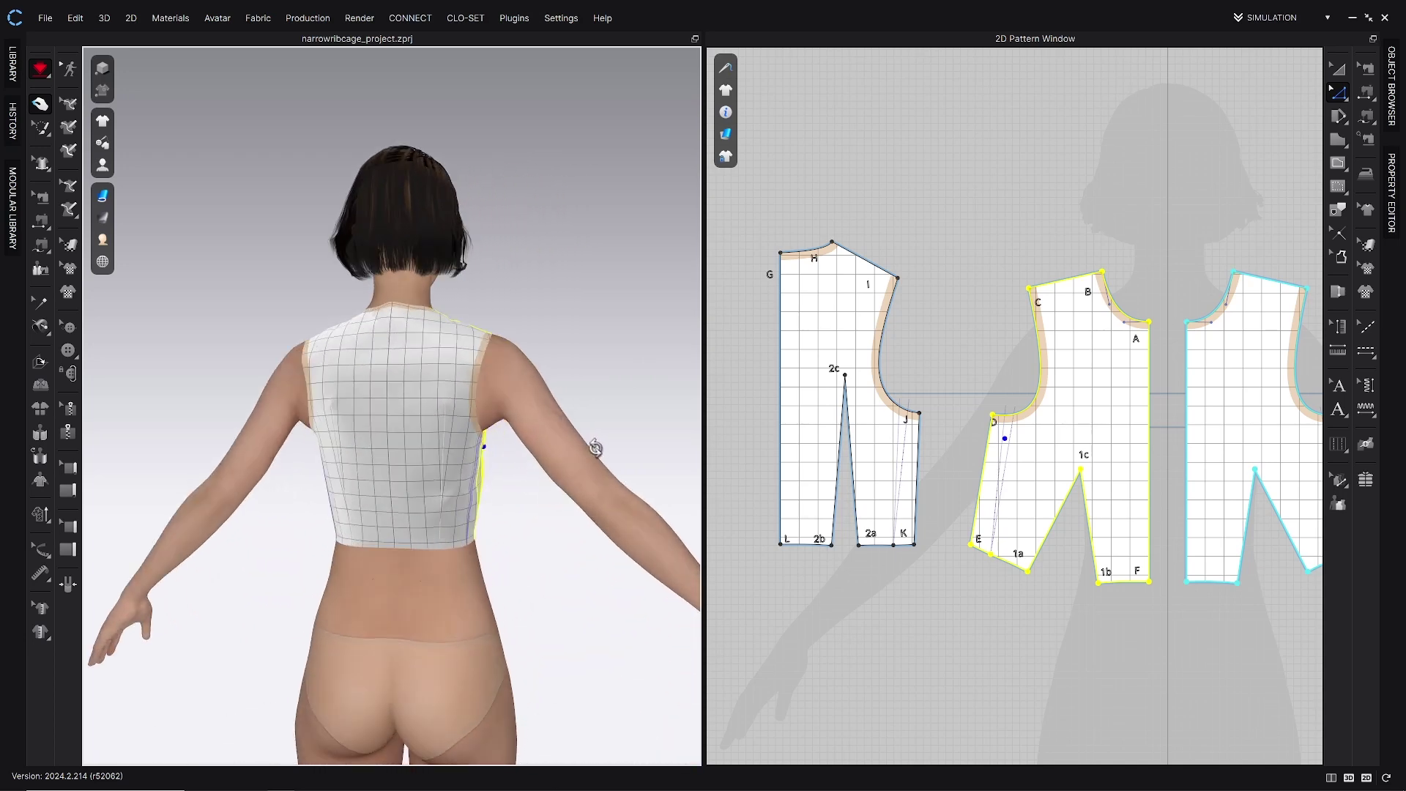
click(480, 489)
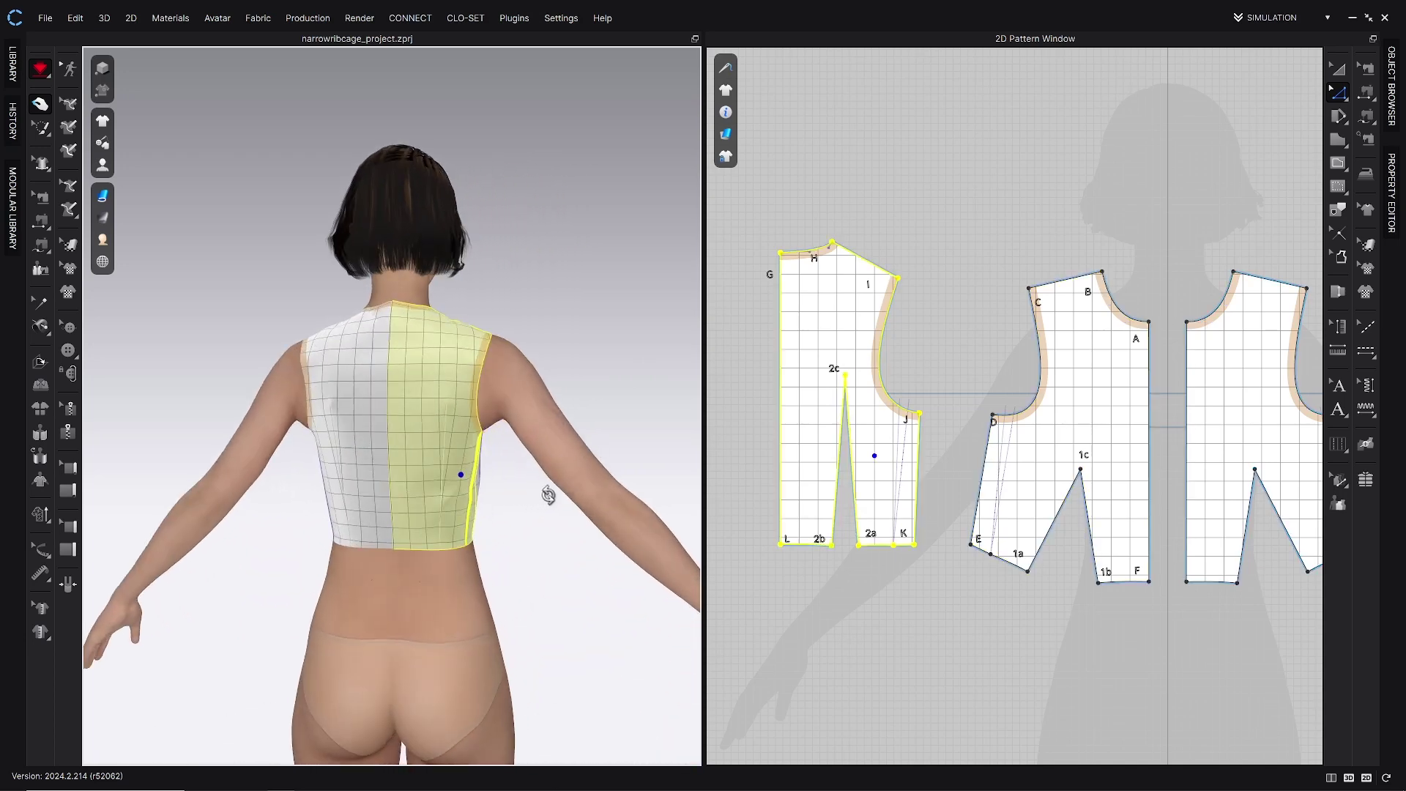
right_drag(548, 495, 643, 500)
scroll(636, 498, up, 5)
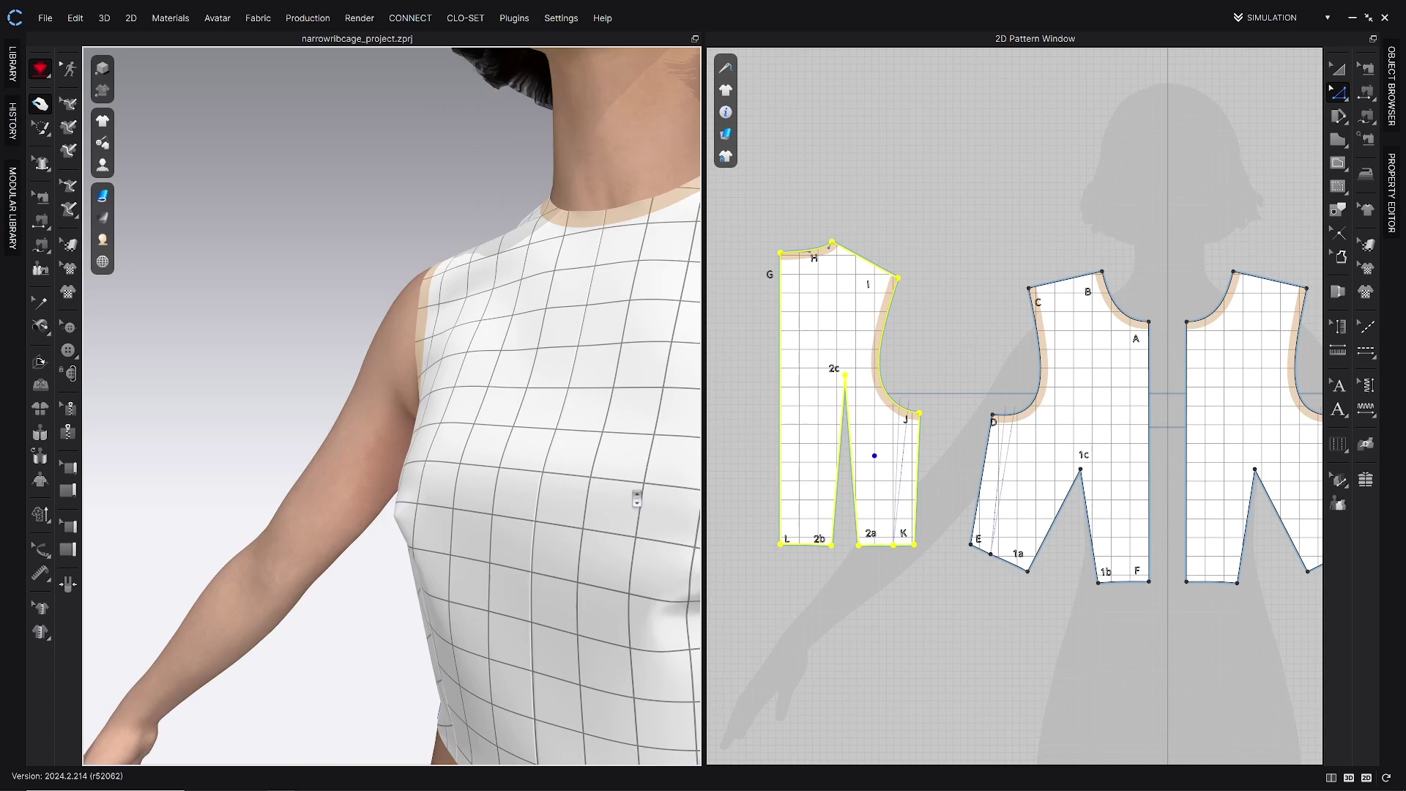
scroll(636, 499, down, 4)
scroll(637, 499, down, 5)
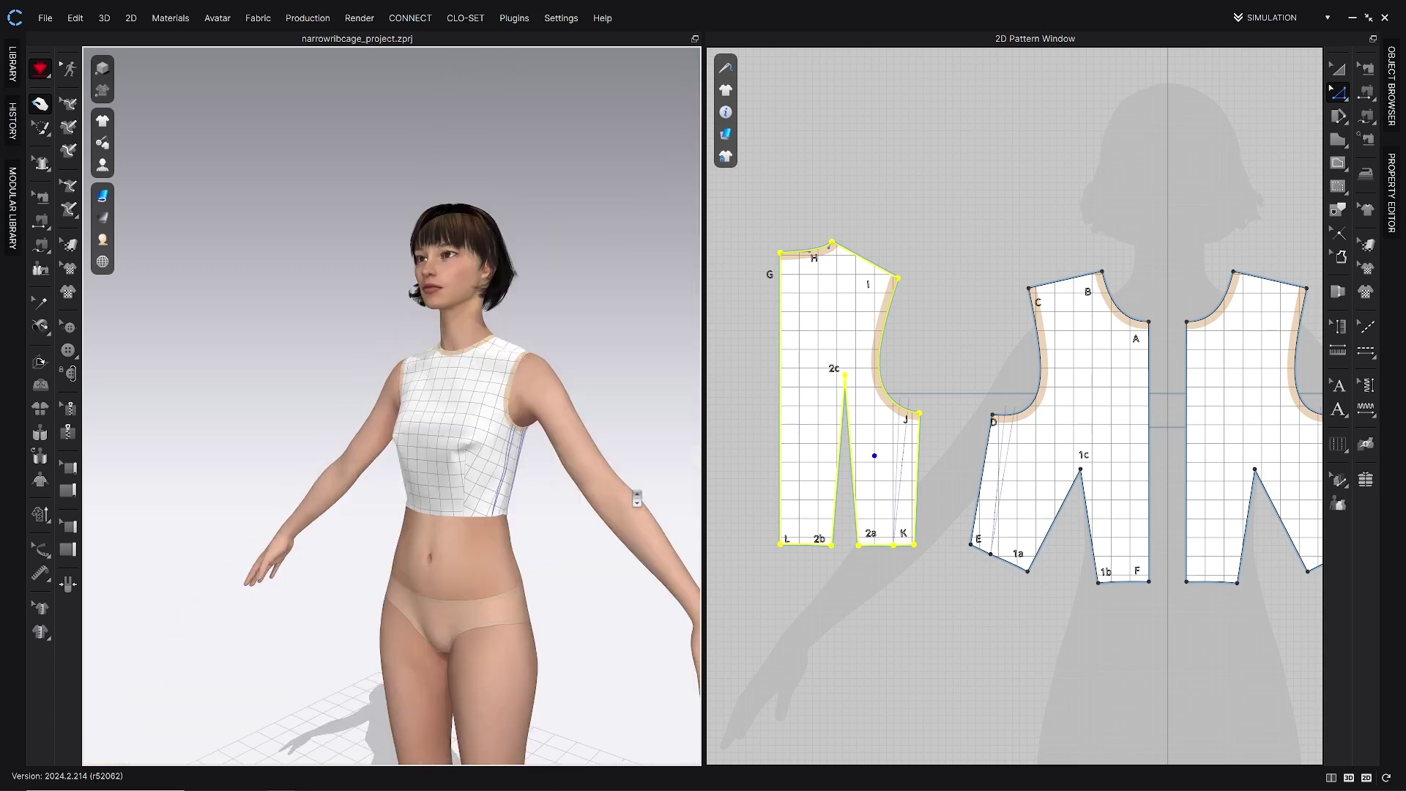
scroll(643, 476, down, 2)
scroll(651, 478, up, 2)
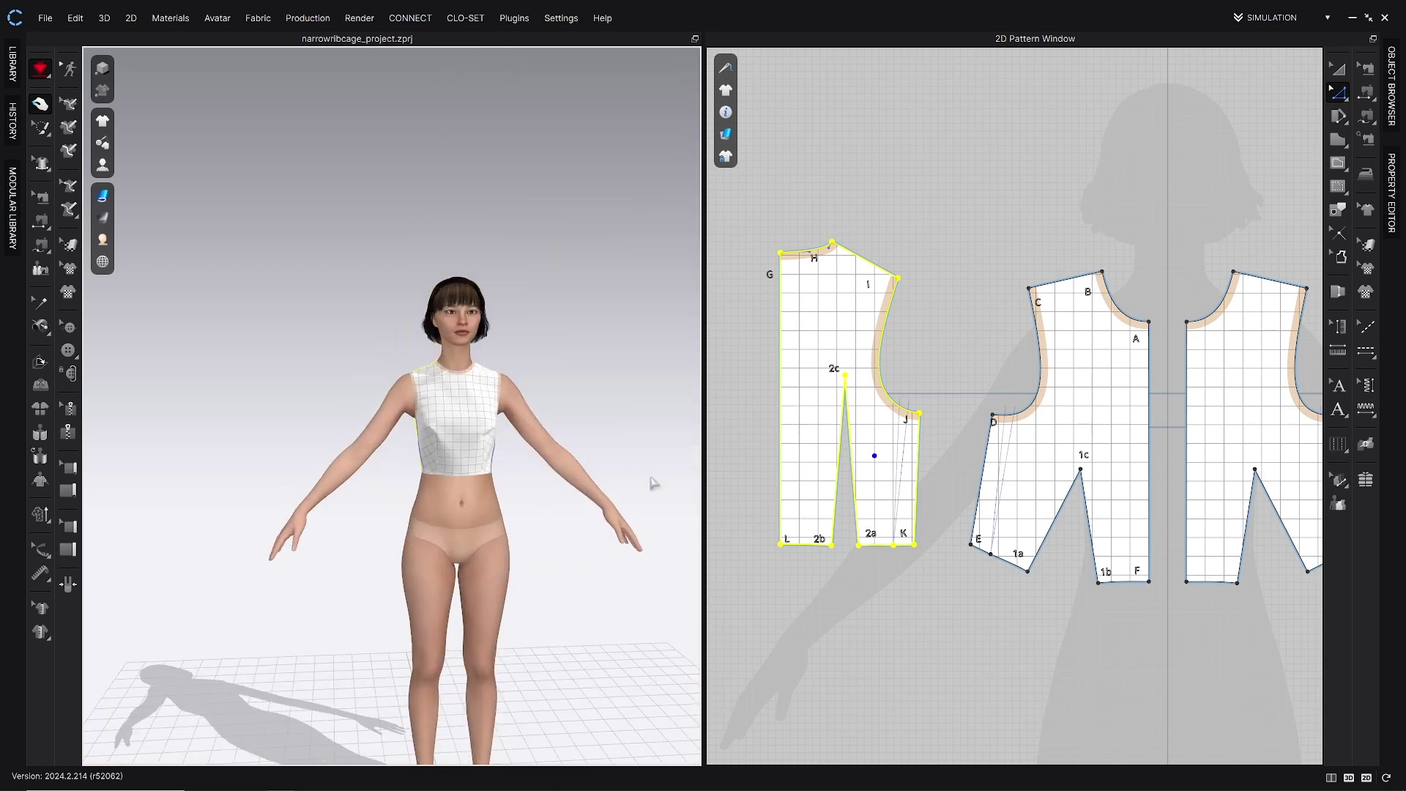